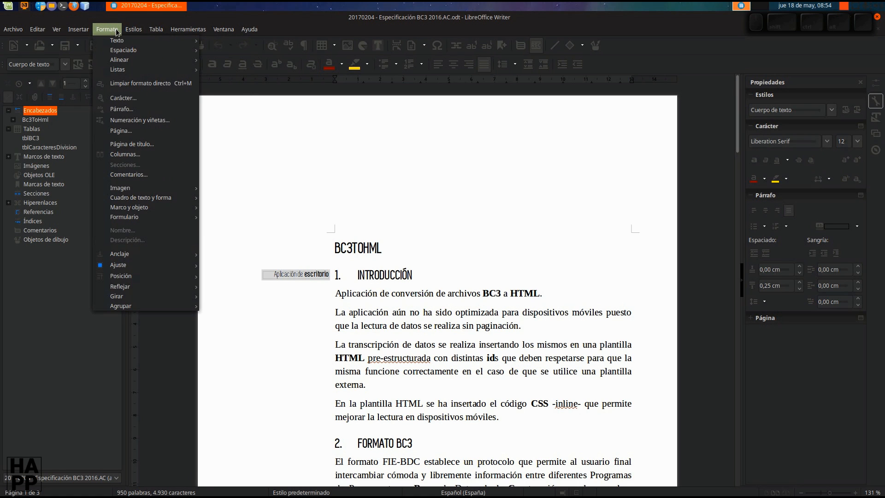
Display the document's styles and look through the character, frame, page and list style categories.
left_click(116, 29)
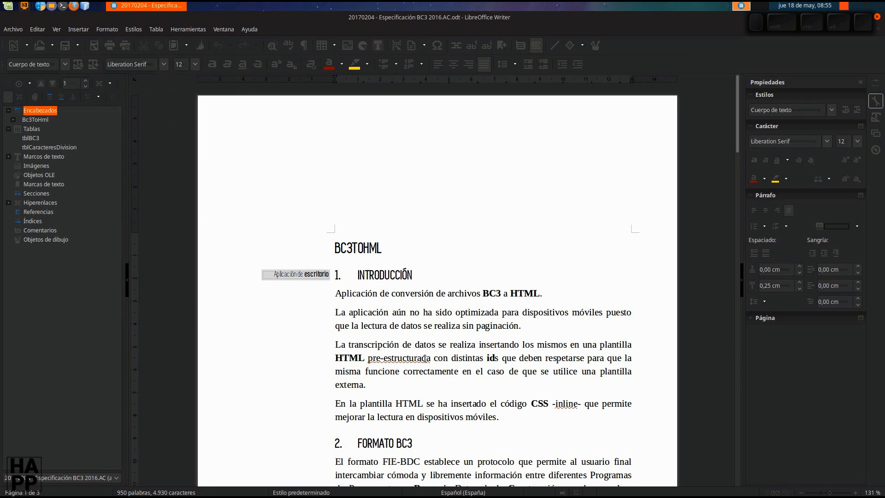
left_click(876, 119)
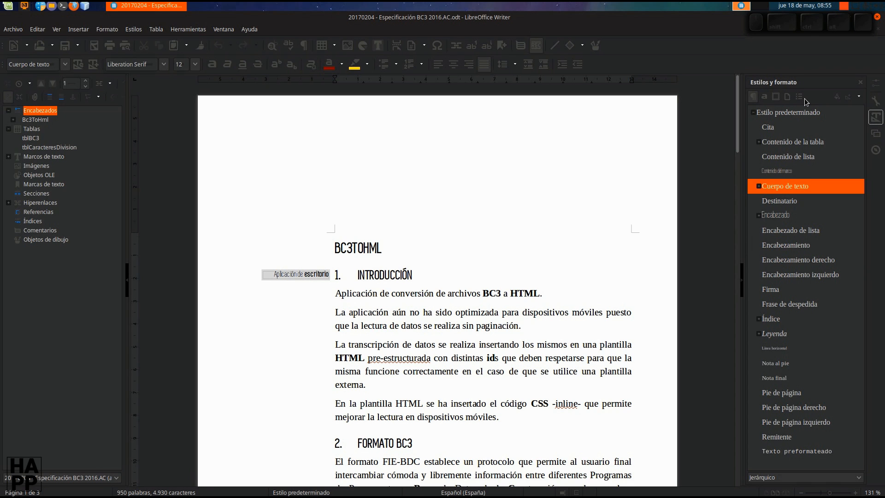
left_click(767, 95)
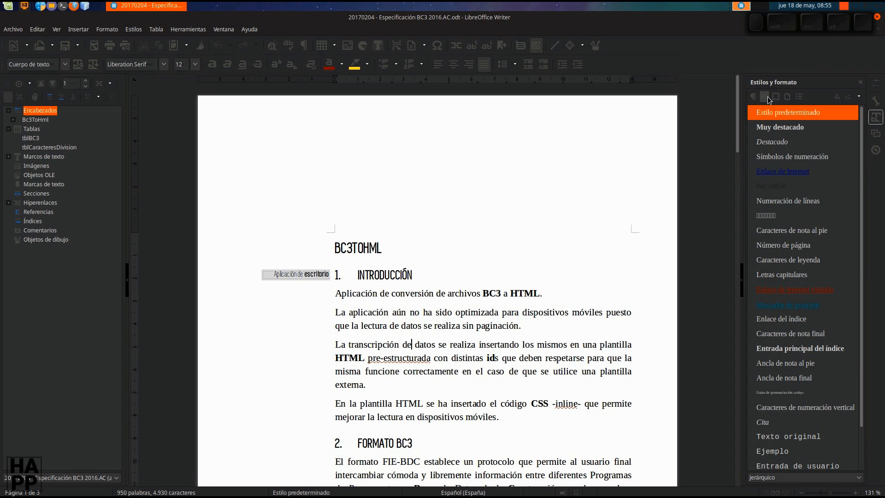
left_click(777, 97)
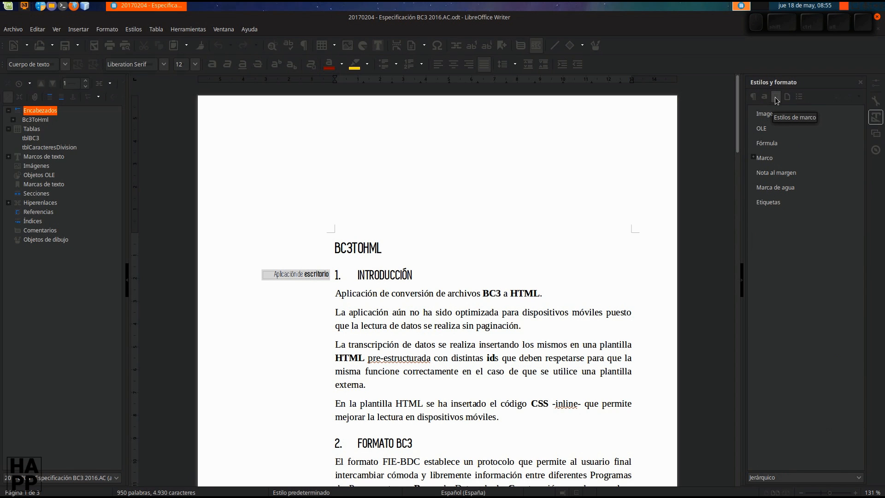
left_click(787, 99)
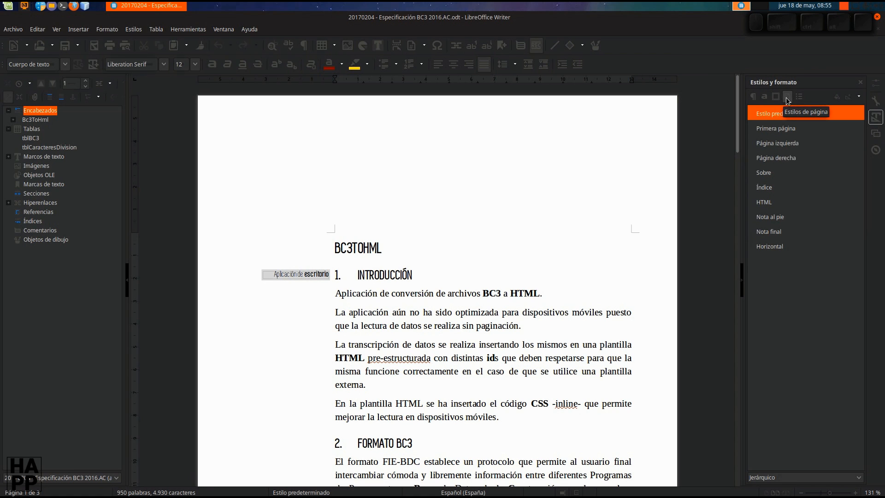
left_click(797, 98)
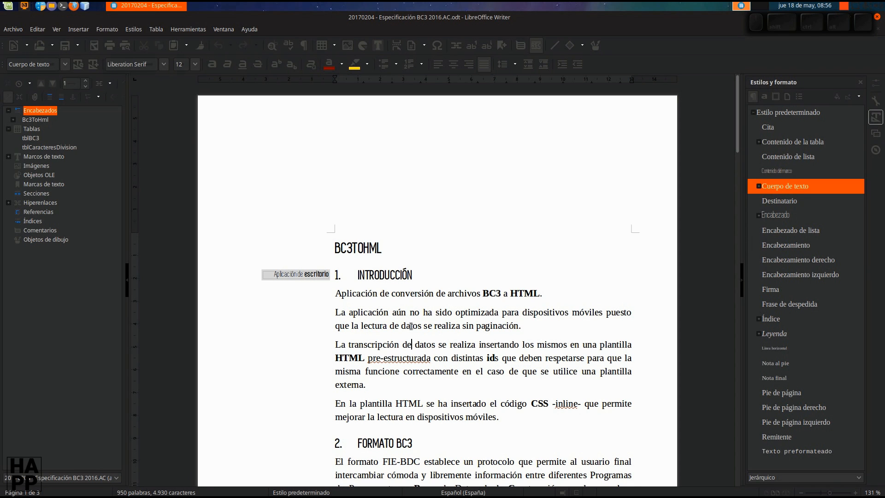
left_click(336, 311)
left_click_drag(336, 312, 464, 345)
left_click(104, 30)
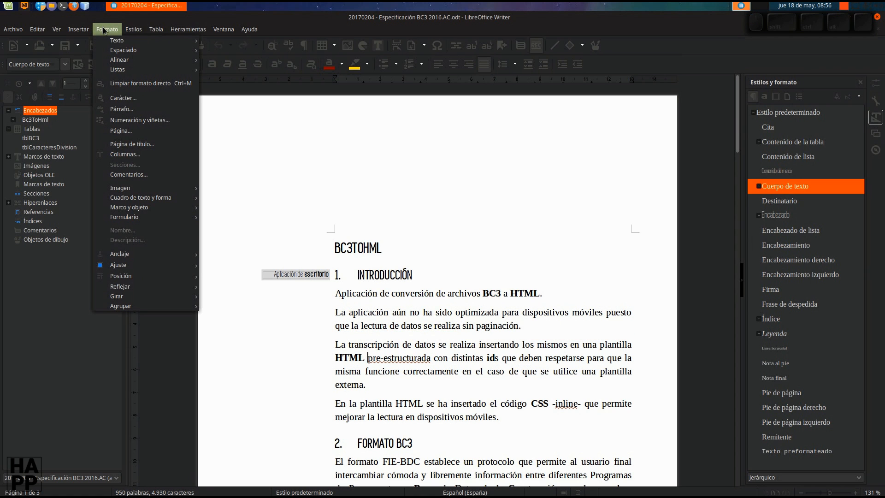
left_click(104, 30)
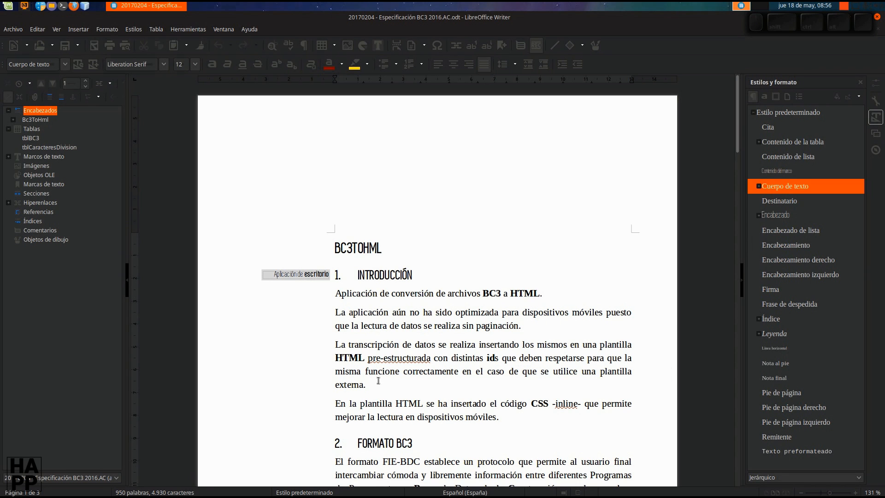
Convert the word "correctamente" in the third introduction paragraph to uppercase (MAYÚSCULAS), and undo the case change.
left_click(368, 369)
double_click(437, 372)
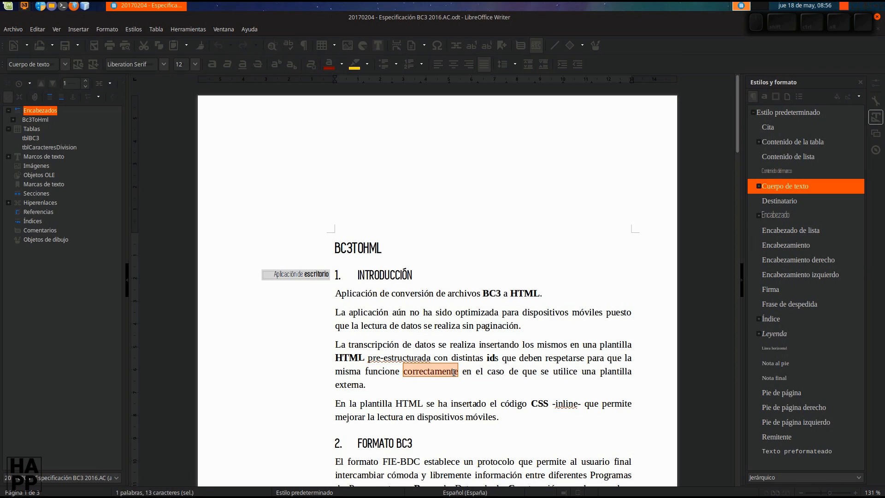
left_click(100, 29)
mouse_move(111, 43)
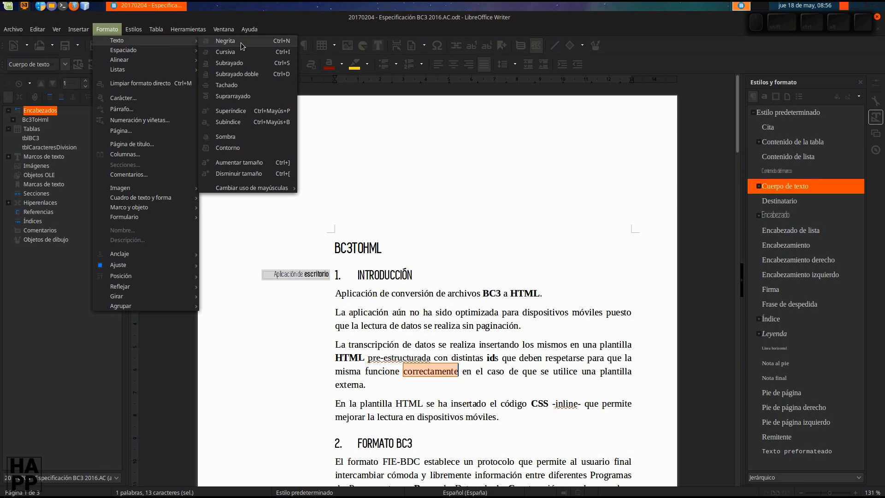
left_click(403, 19)
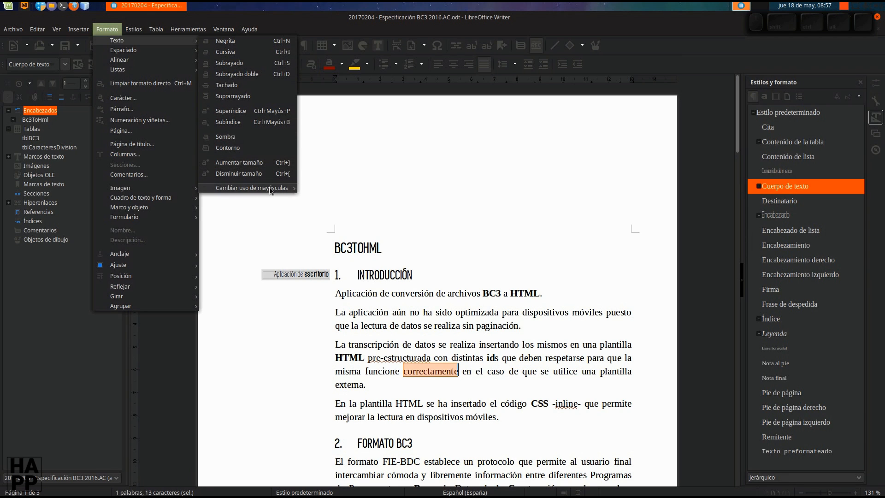
mouse_move(269, 189)
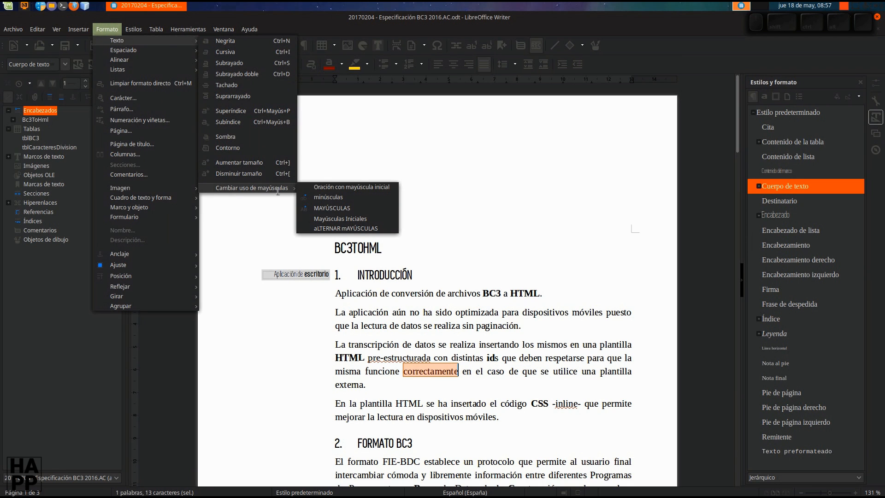
left_click(356, 206)
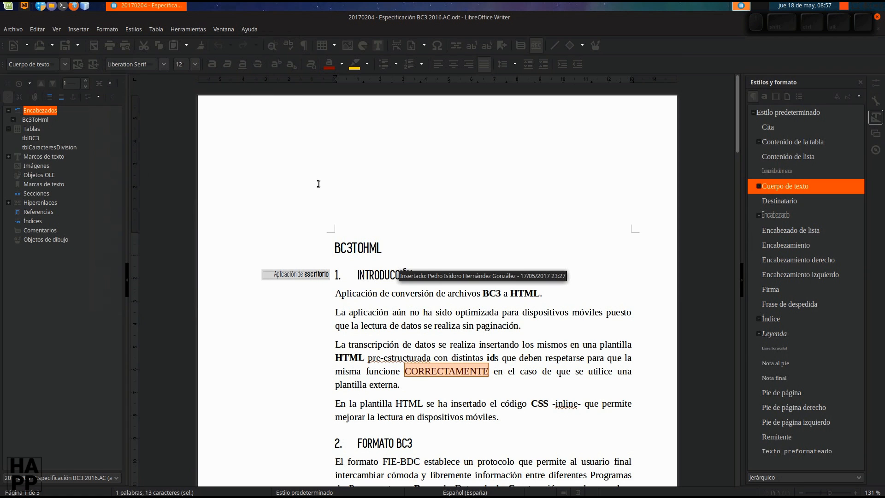
key("ctrl+z")
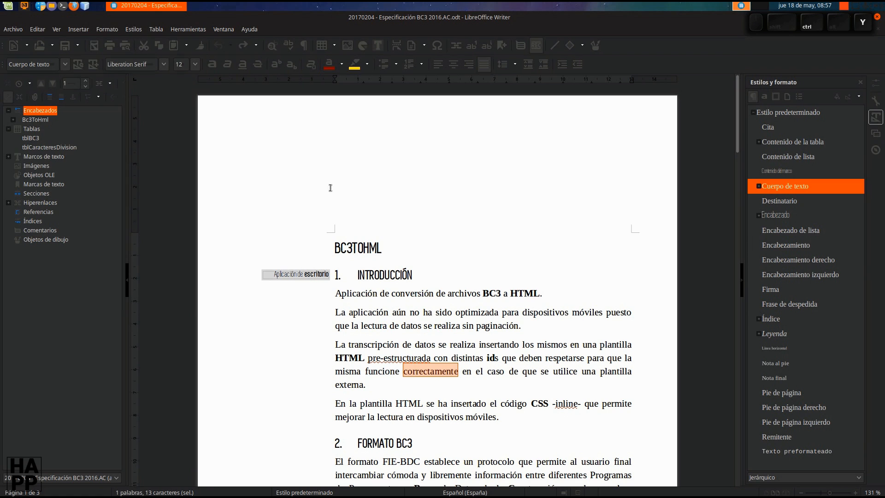
Apply alternating case (aLTERNAR mAYÚSCULAS) to the selected word "correctamente" and undo it.
left_click(107, 29)
mouse_move(119, 40)
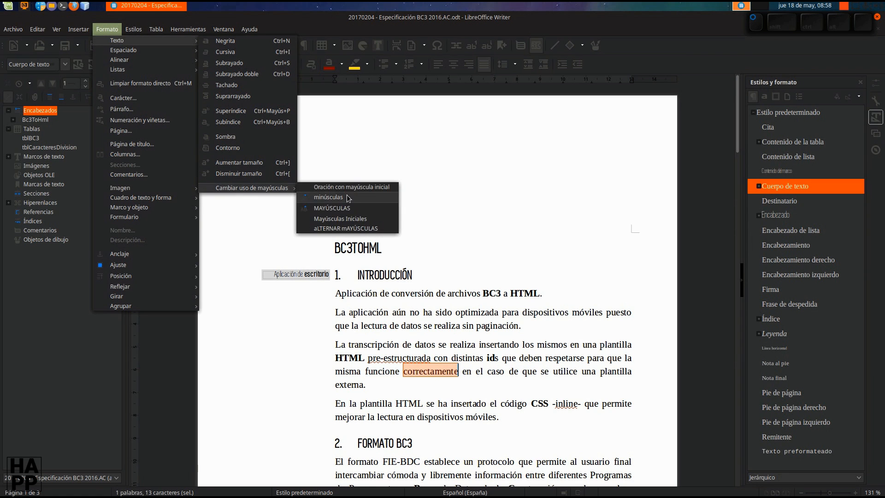
left_click(387, 229)
key("ctrl+z")
Set the line spacing of the paragraph starting "La transcripción de datos" to double (Interlineado: 2).
left_click(133, 29)
mouse_move(111, 29)
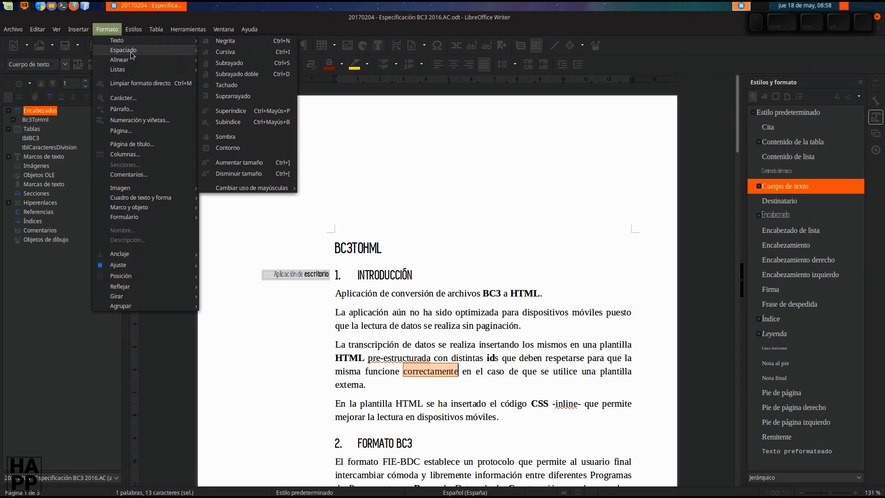
mouse_move(131, 51)
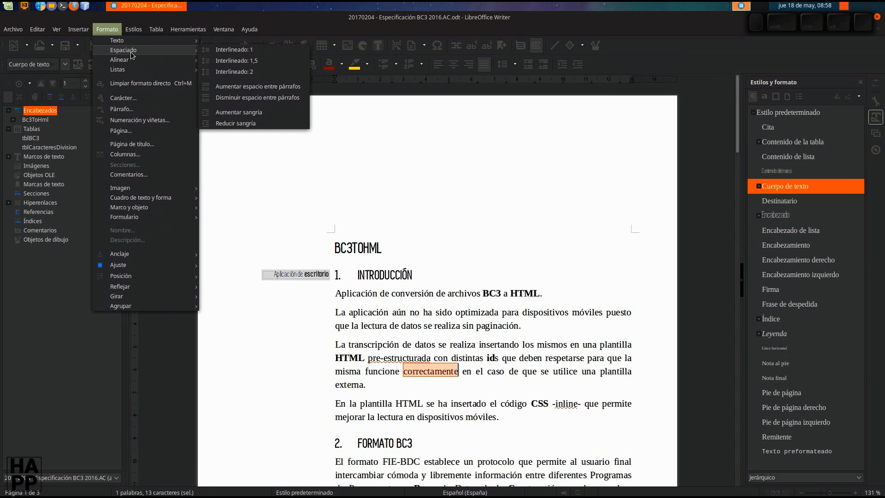
left_click(273, 71)
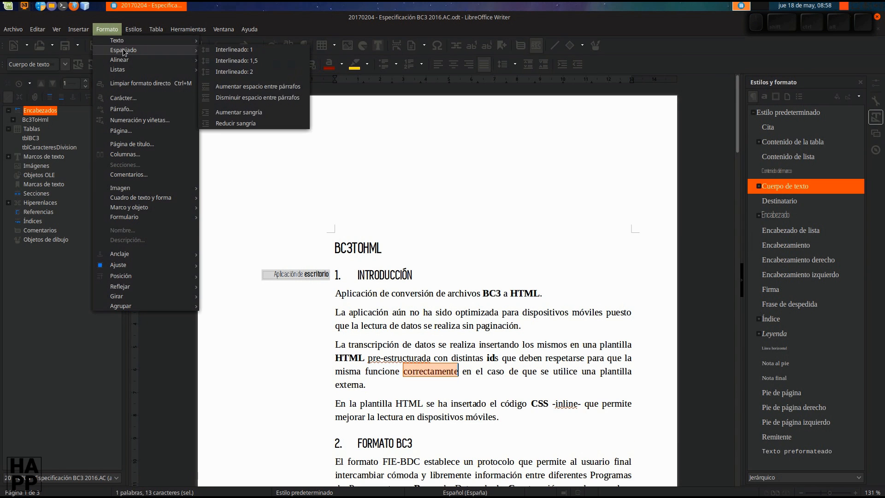
mouse_move(123, 44)
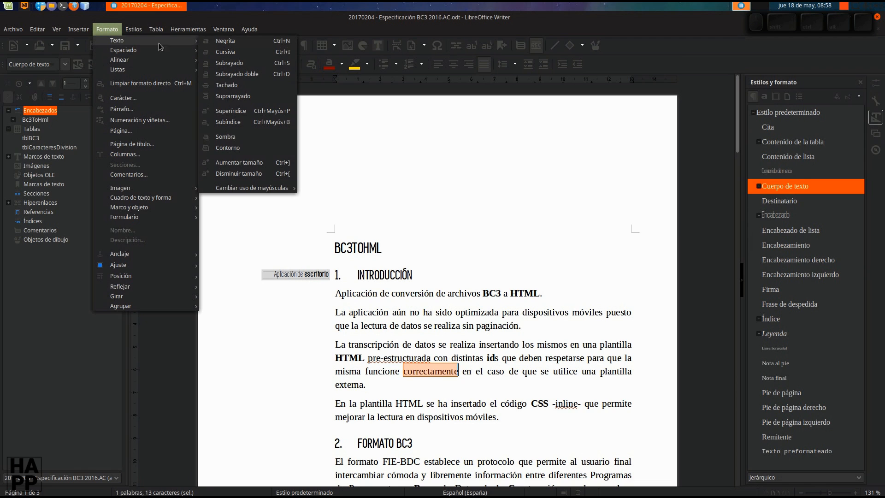
mouse_move(156, 51)
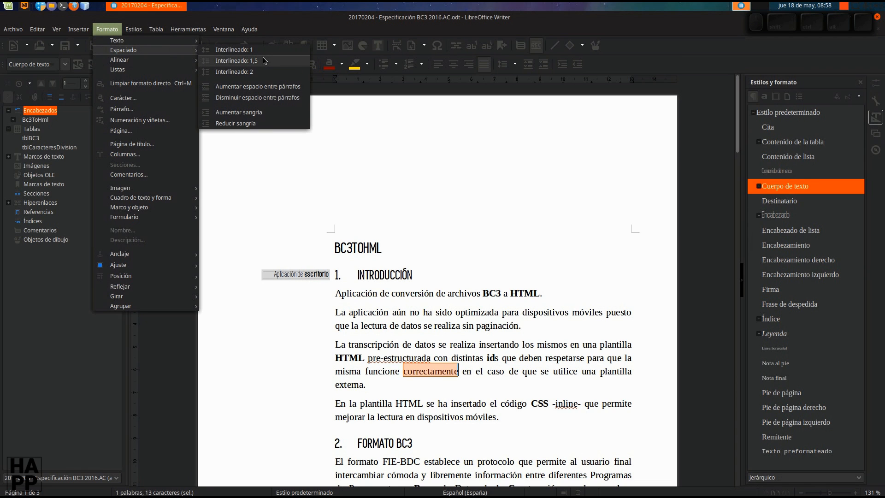
left_click(266, 72)
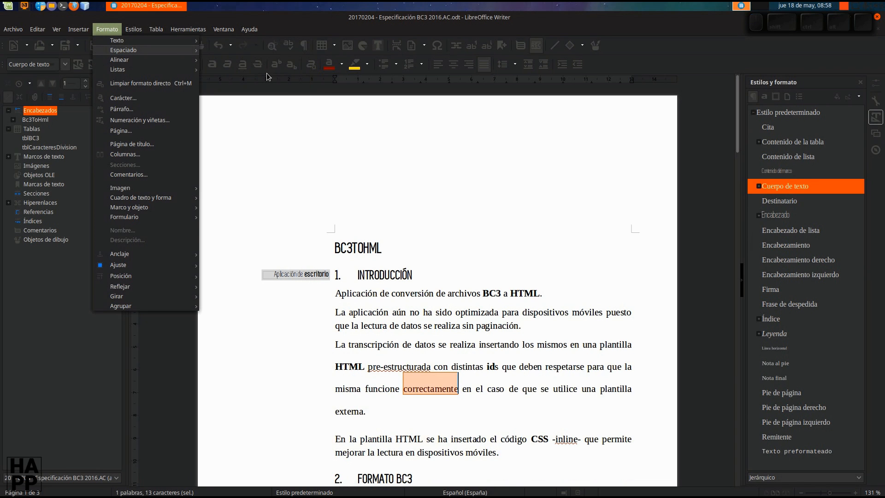
Set the line spacing of the paragraph starting "La transcripción de datos" to single (Interlineado: 1).
left_click(115, 30)
mouse_move(128, 52)
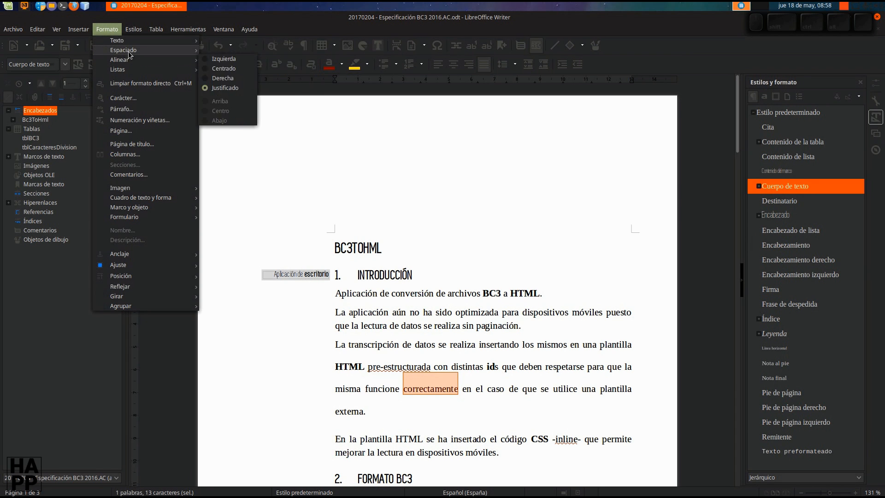
left_click(258, 49)
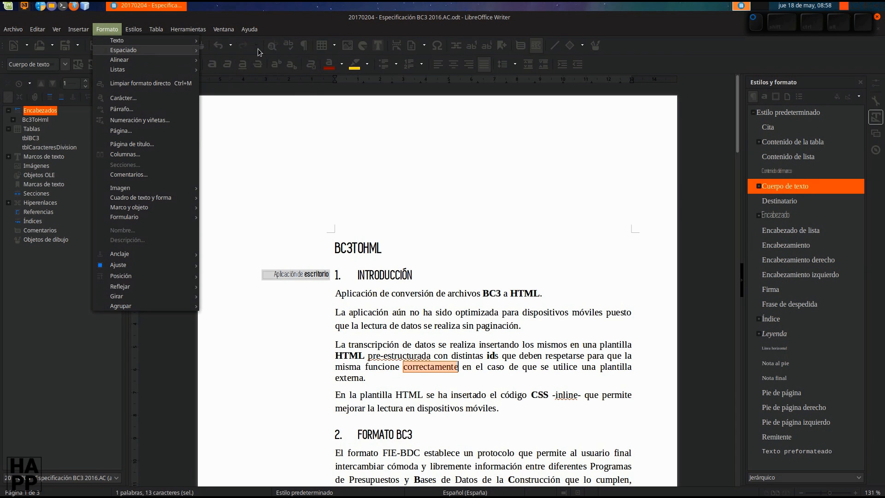
Increase the paragraph spacing around the "La transcripción de datos" paragraph and undo the increase.
left_click(107, 30)
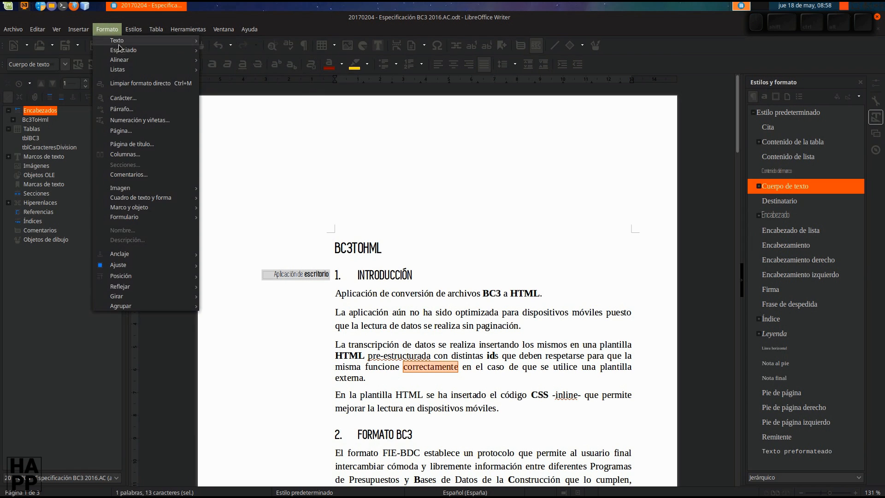
mouse_move(134, 50)
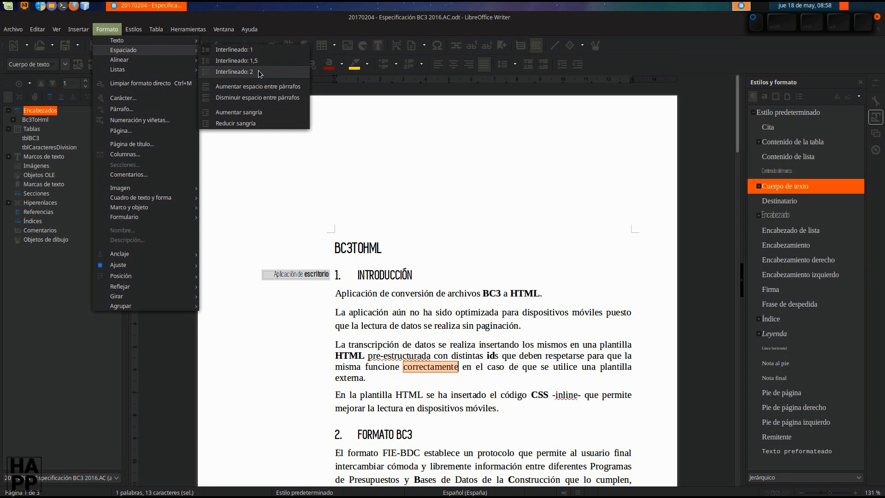
left_click(288, 86)
key("ctrl+y")
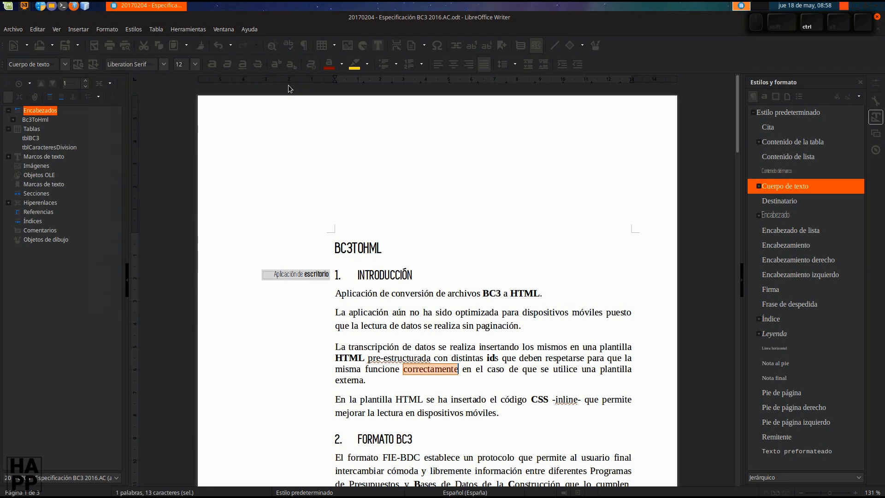
Increase the indent of the "La transcripción de datos" paragraph and undo the indentation.
left_click(107, 29)
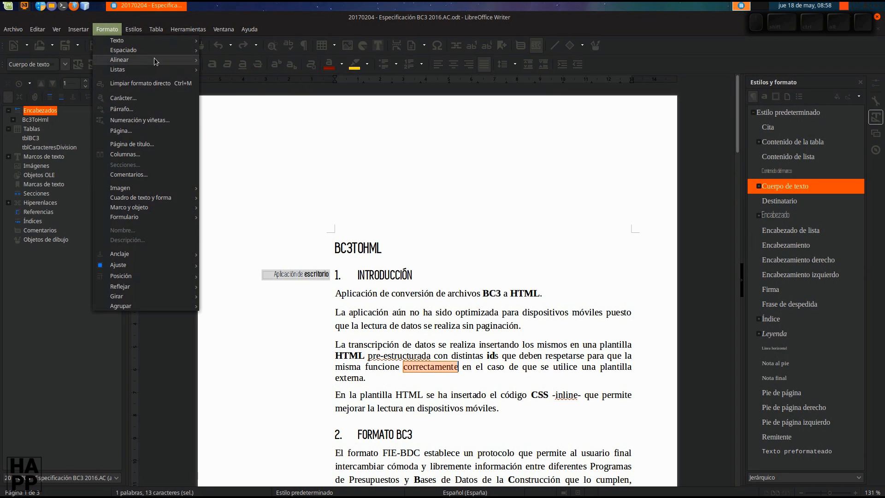
mouse_move(153, 50)
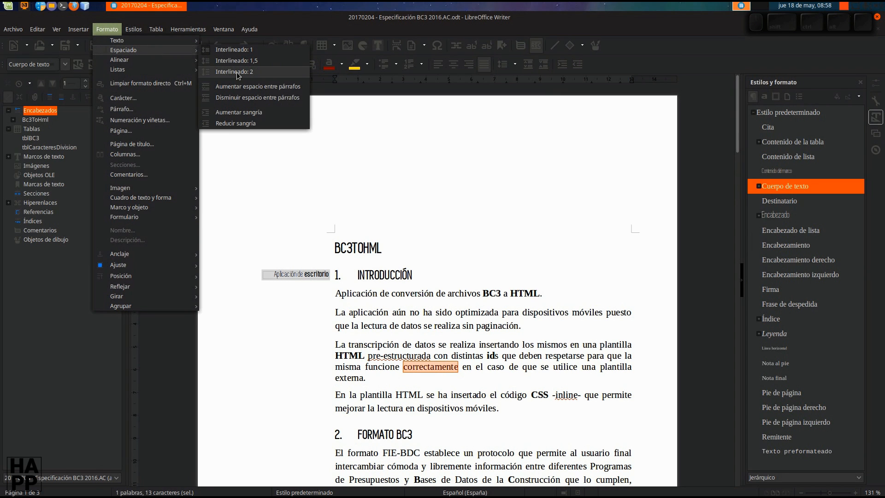
left_click(256, 115)
key("ctrl+z")
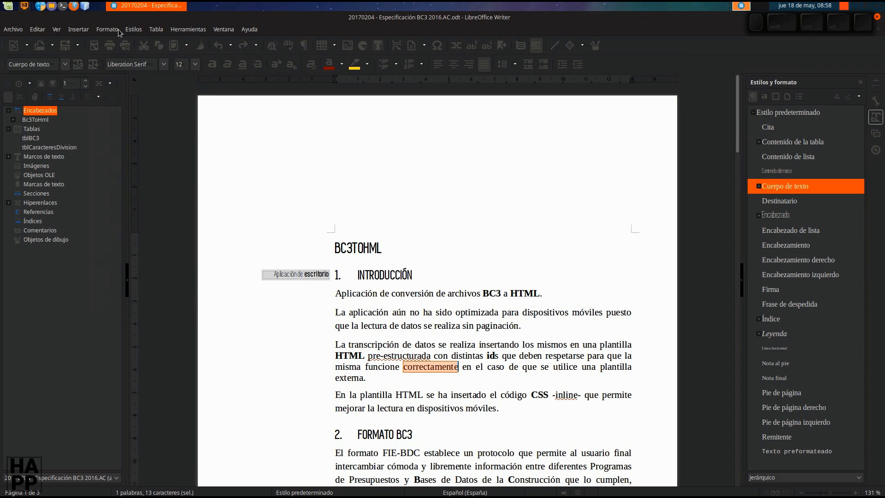
Align the "La transcripción de datos" paragraph to the left (Izquierda) and undo the alignment change.
left_click(106, 29)
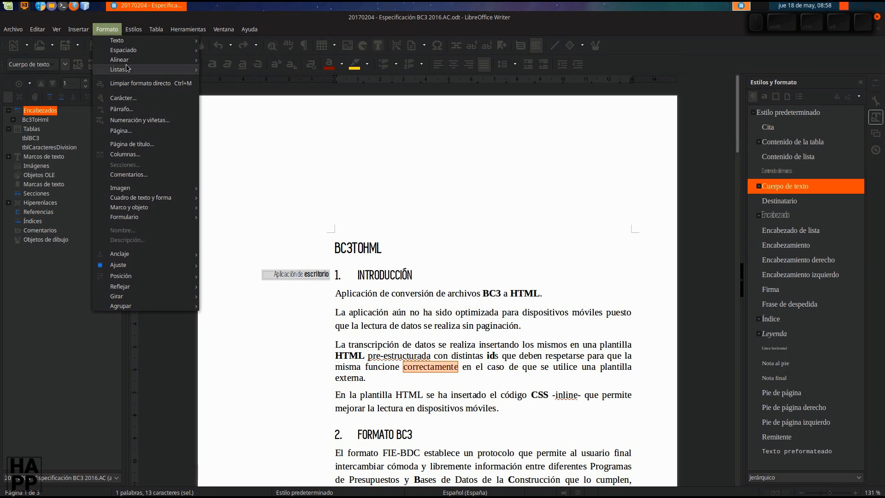
mouse_move(137, 65)
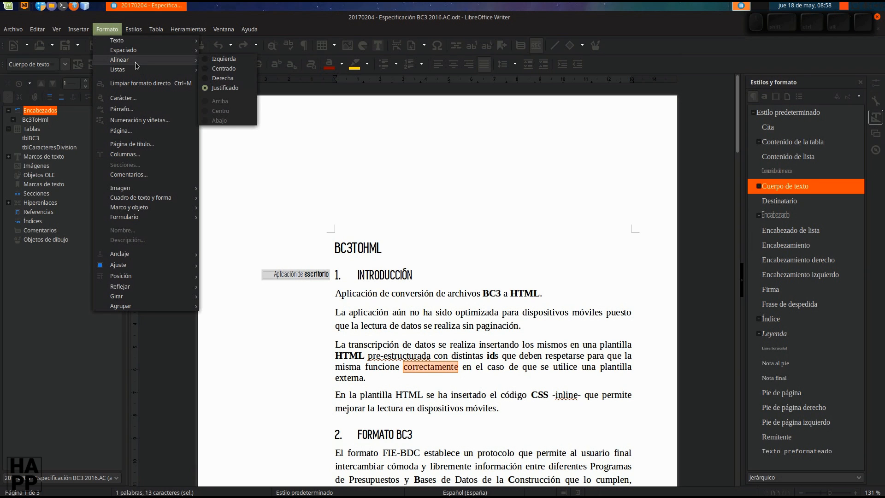
left_click(229, 60)
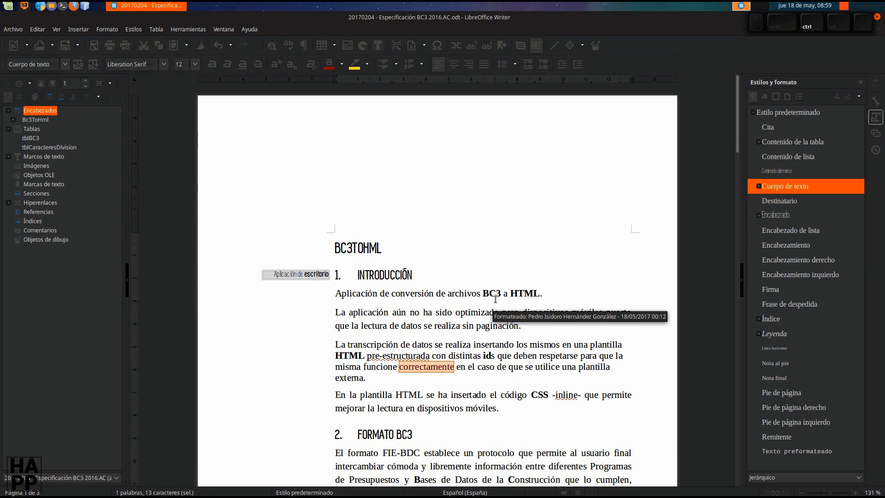
key("ctrl+y")
key("ctrl+z")
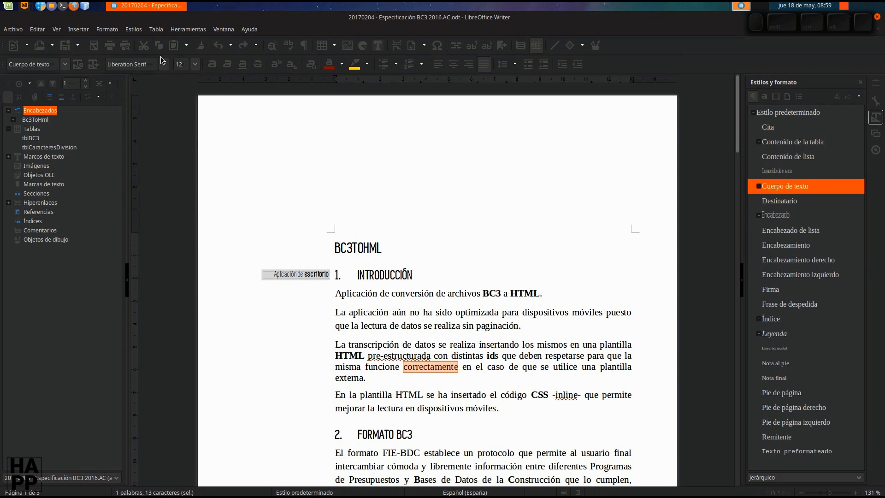
left_click(105, 30)
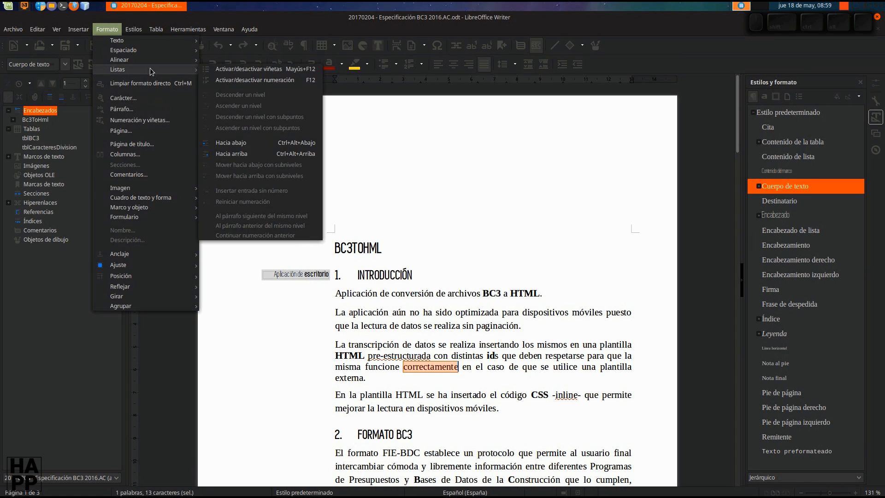
mouse_move(159, 64)
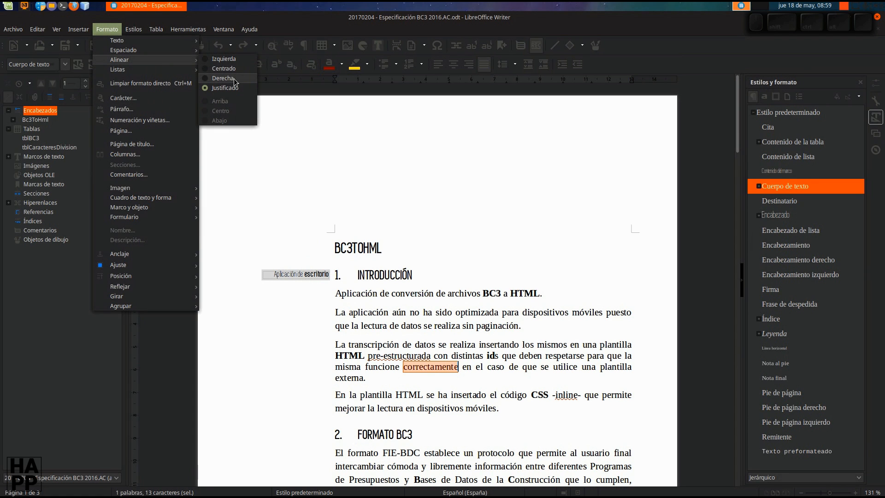
left_click(466, 331)
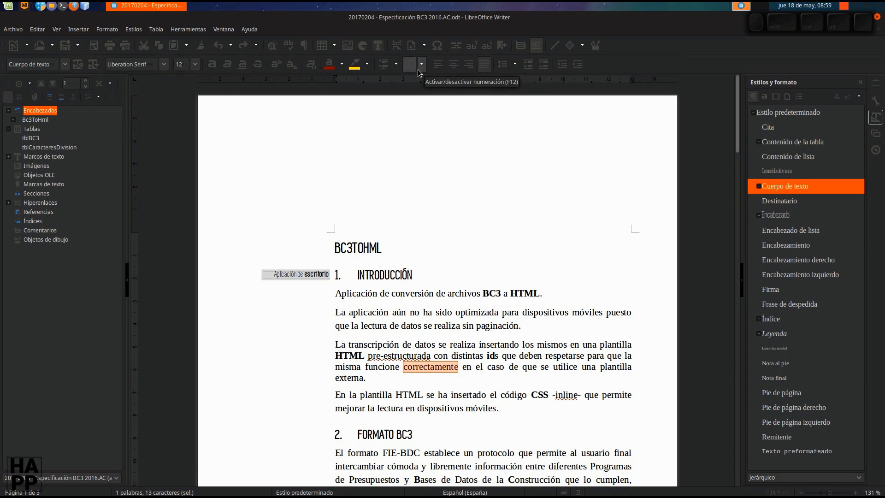
Turn the paragraph starting "La transcripción de datos" into a bulleted list item.
left_click(371, 379)
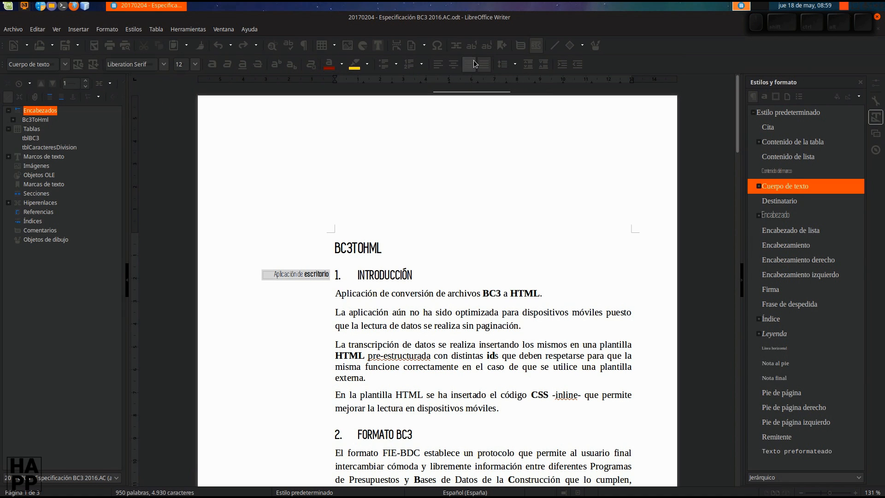
left_click(109, 30)
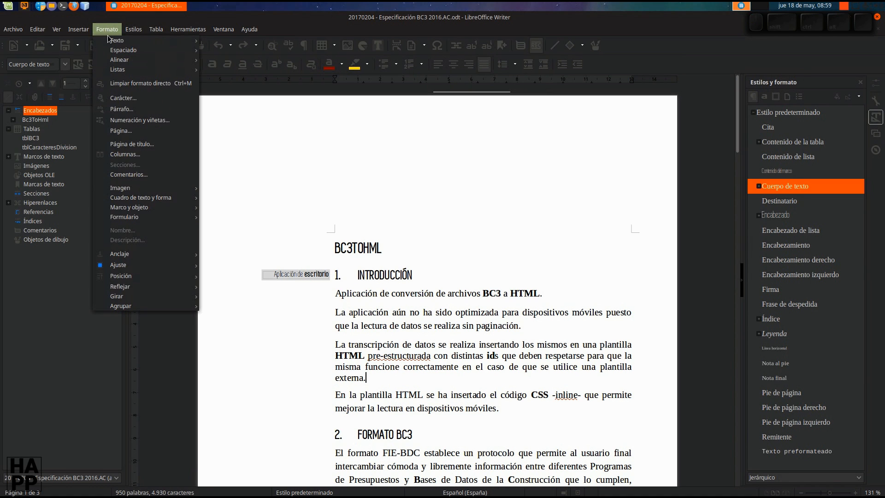
mouse_move(123, 75)
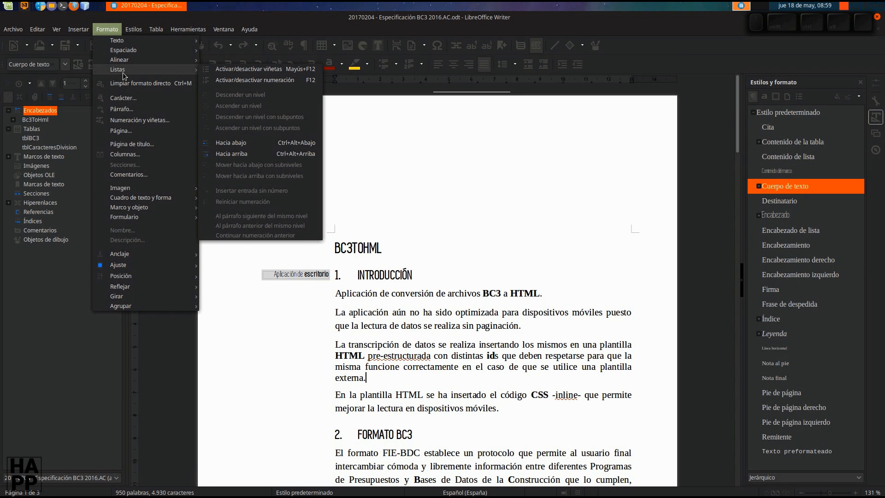
left_click(283, 72)
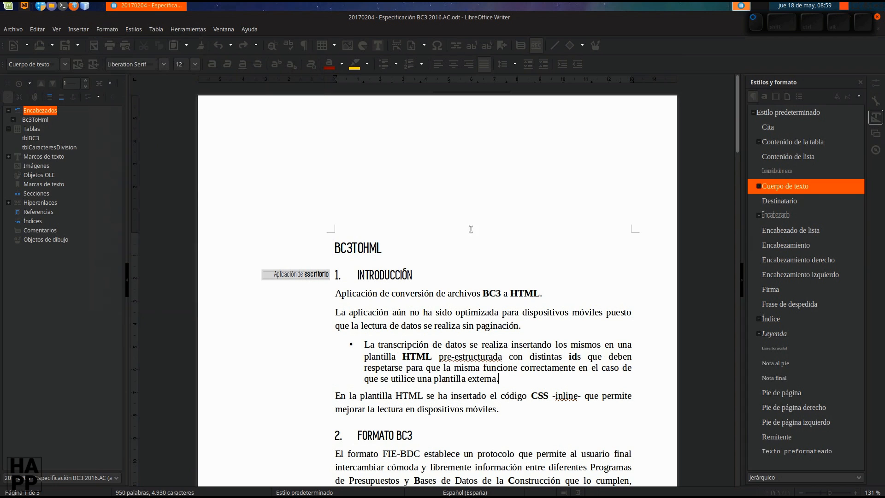
Switch the bulleted "La transcripción de datos" paragraph to numbering and undo both list changes.
left_click(108, 30)
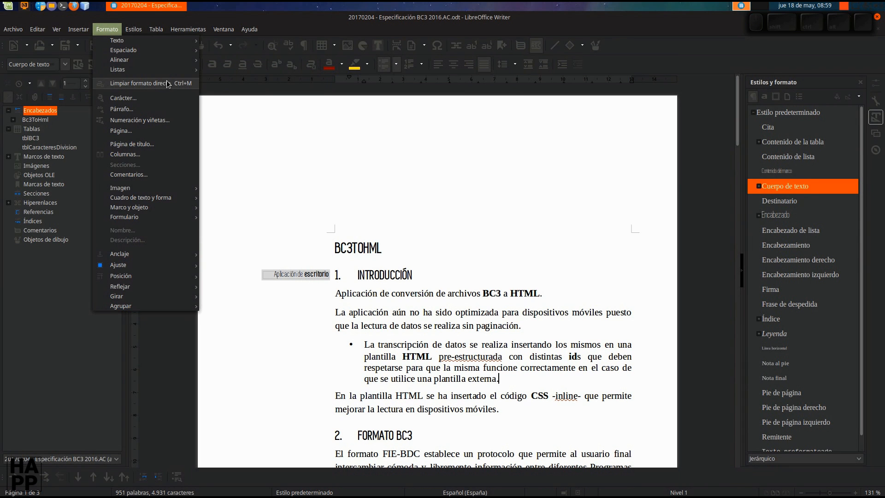
mouse_move(167, 71)
left_click(255, 80)
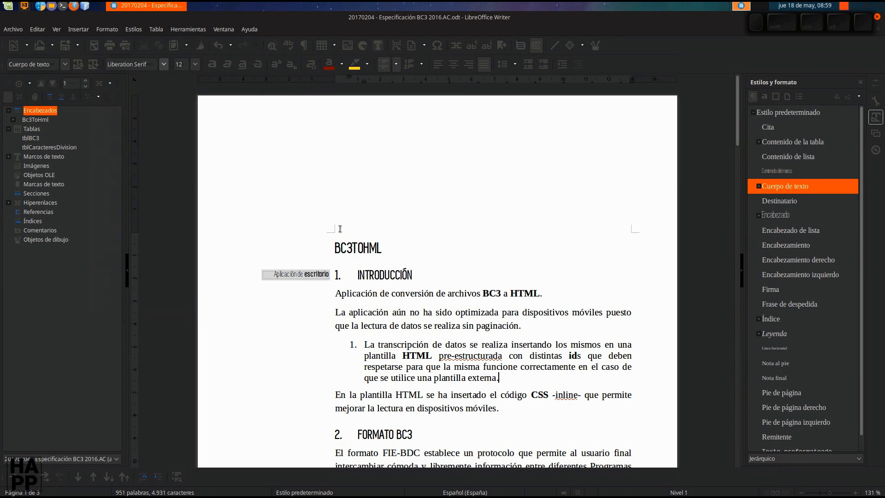
key("ctrl+y")
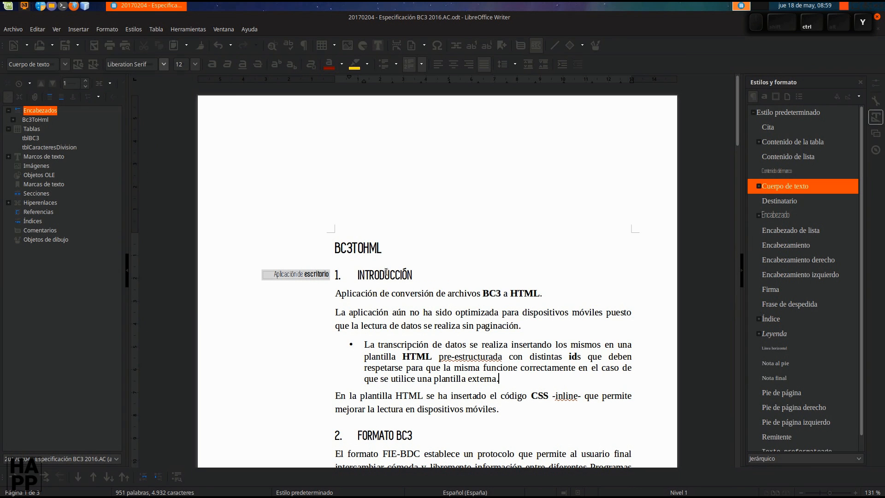
key("ctrl+z")
Make the word "correctamente" in the "La transcripción de datos" paragraph bold and underlined.
left_click(107, 29)
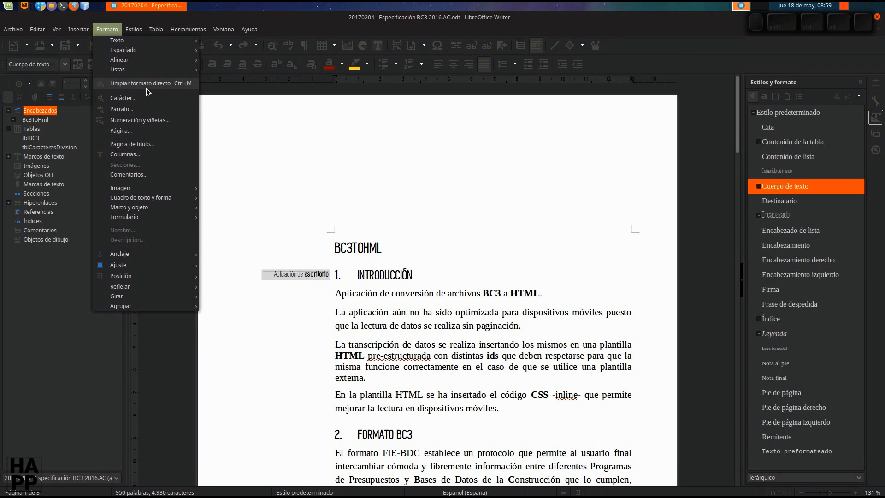
left_click(399, 346)
double_click(427, 366)
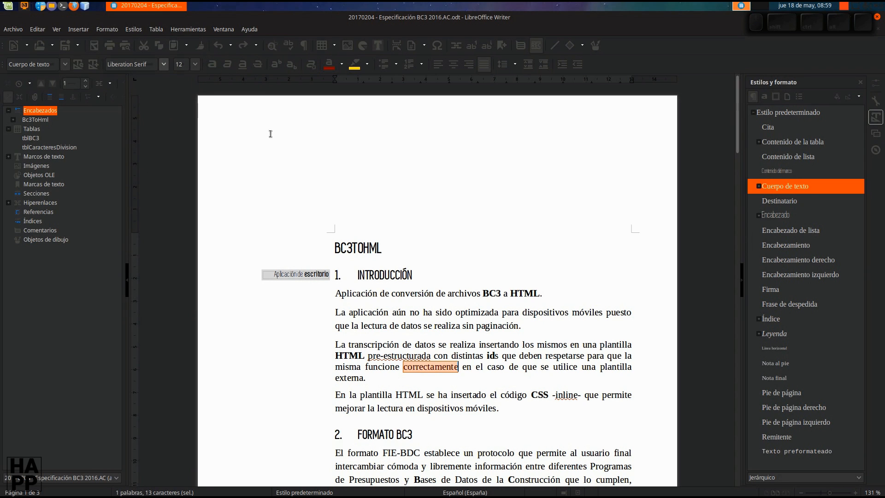
left_click(212, 64)
left_click(240, 65)
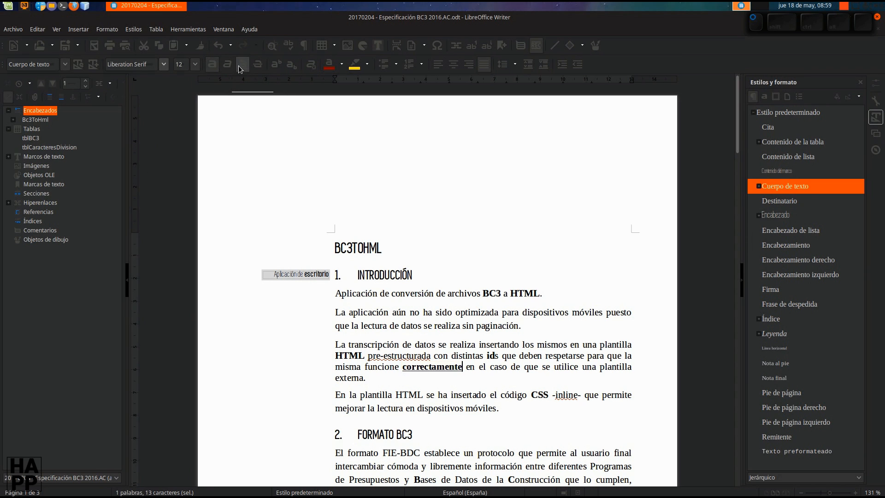
left_click(372, 313)
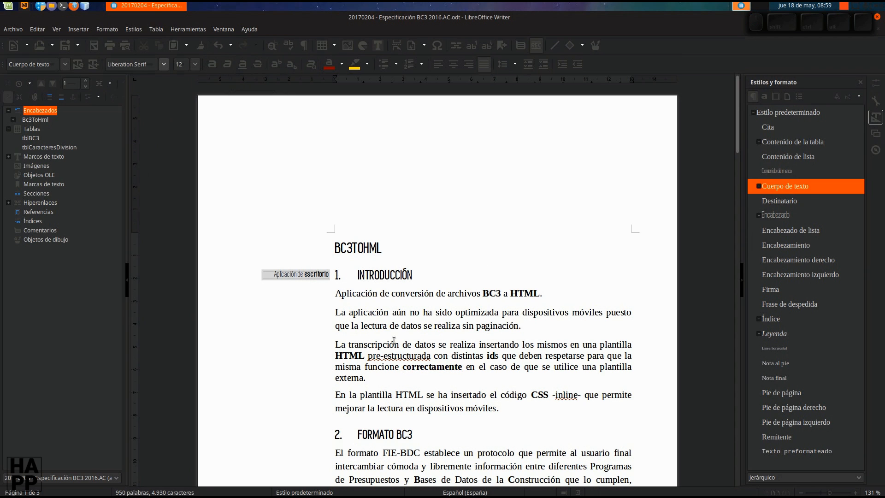
Clear the direct formatting (Limpiar formato directo) from the word "correctamente".
double_click(432, 367)
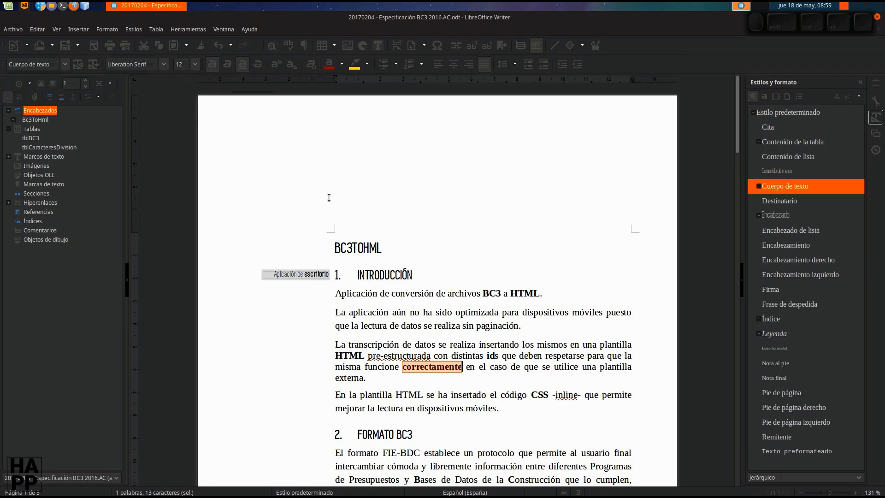
left_click(112, 29)
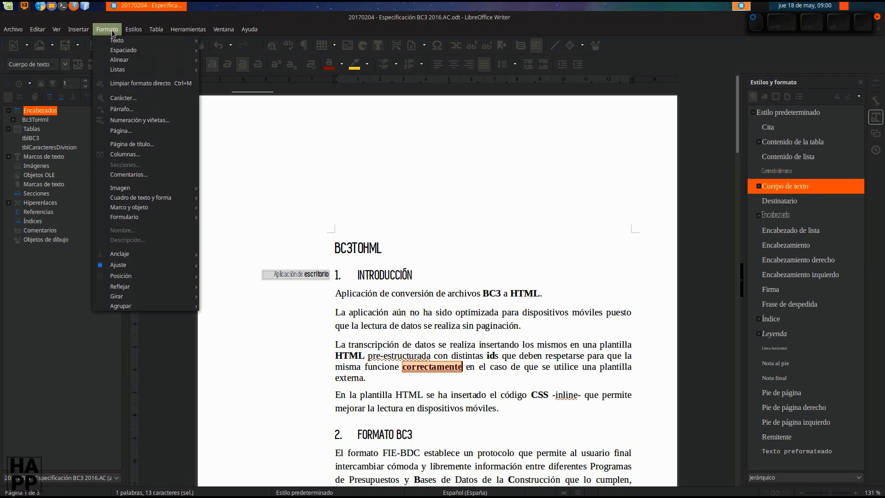
left_click(166, 87)
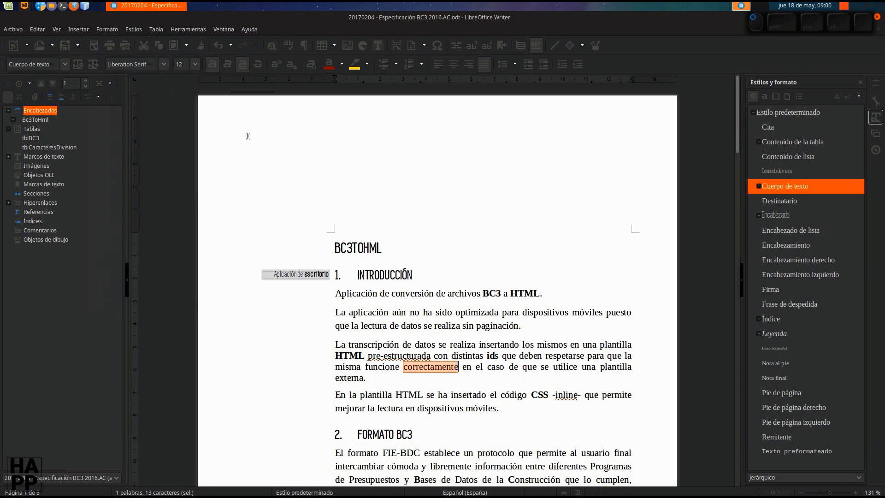
left_click(490, 366)
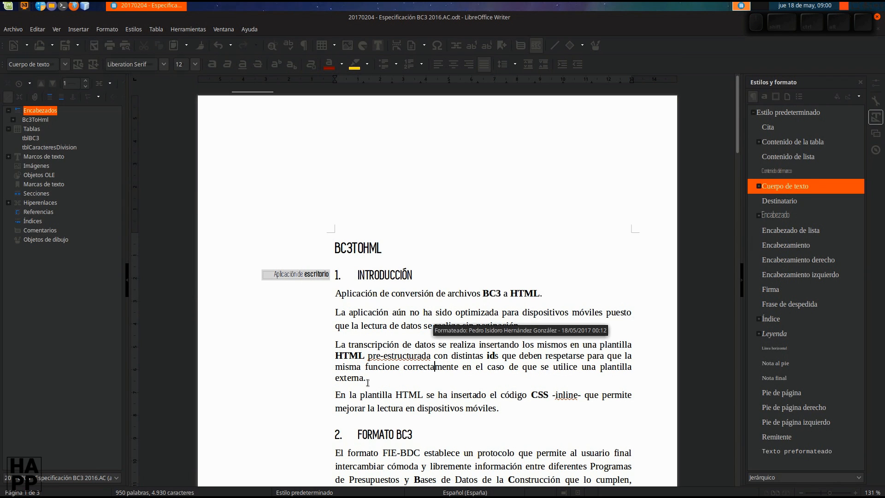
left_click_drag(366, 378, 333, 343)
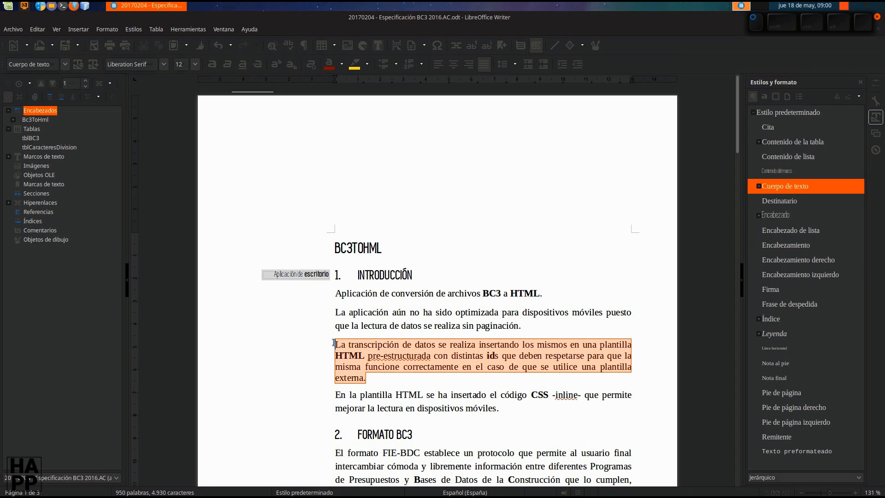
left_click(474, 355)
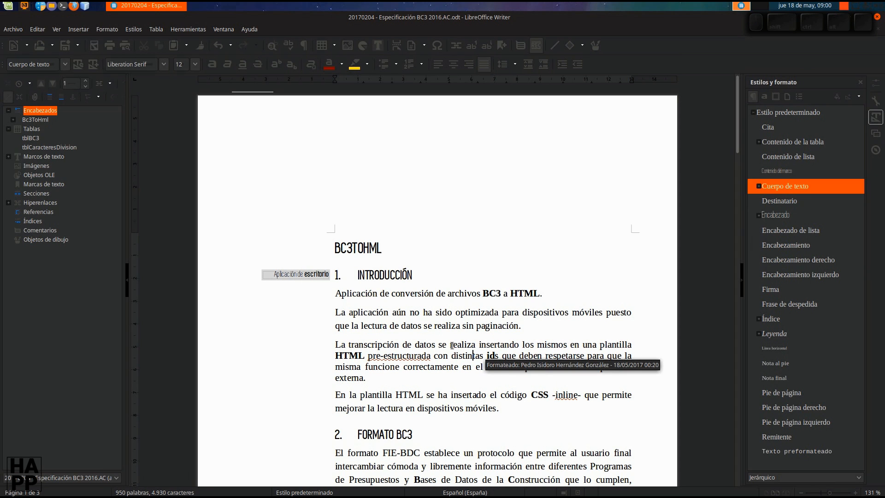
left_click_drag(449, 345, 519, 346)
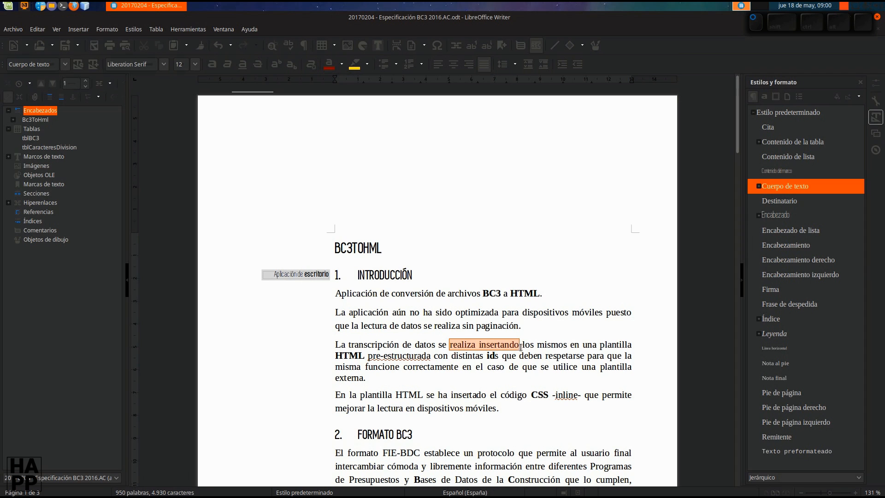
left_click(484, 356)
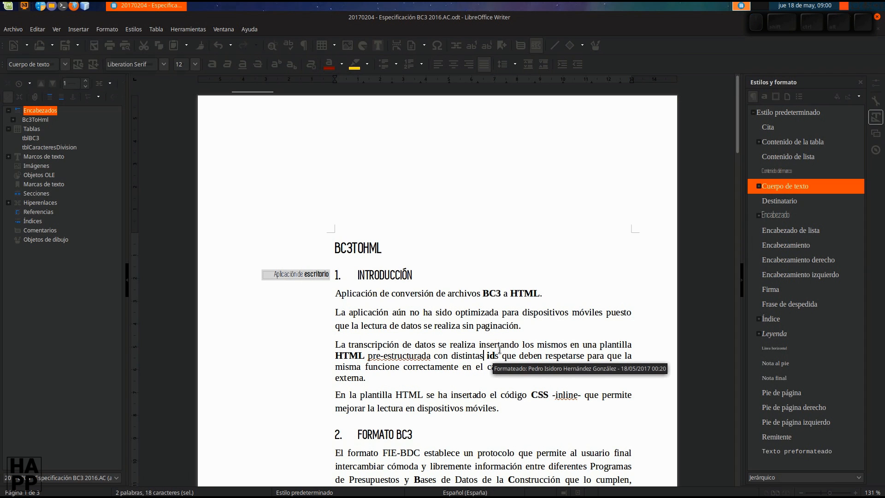
In the character formatting of the letters "sertan" in "insertando", choose the font Noto Mono, size 9 and style Cursiva.
left_click_drag(486, 345, 509, 345)
left_click(107, 29)
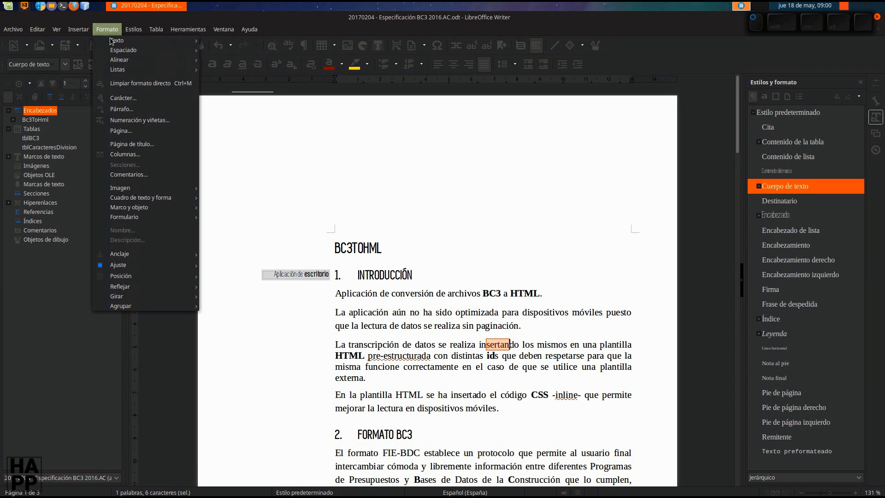
left_click(140, 103)
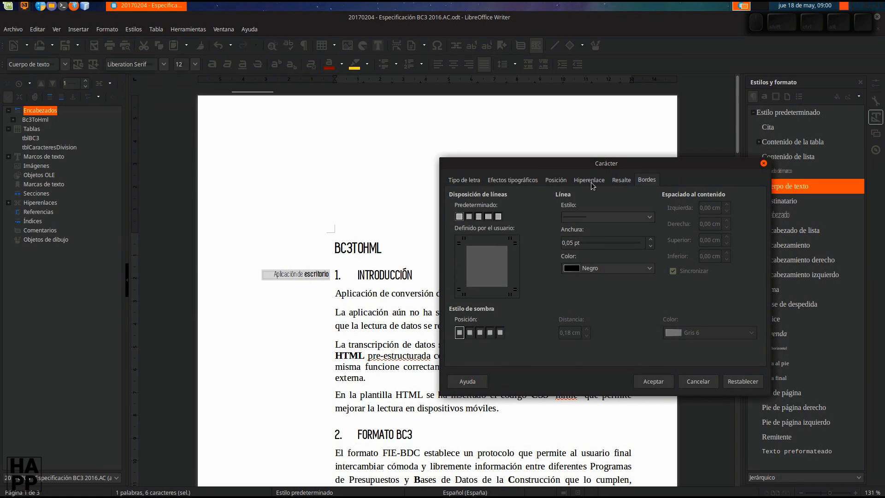
left_click(464, 180)
left_click_drag(525, 168, 185, 110)
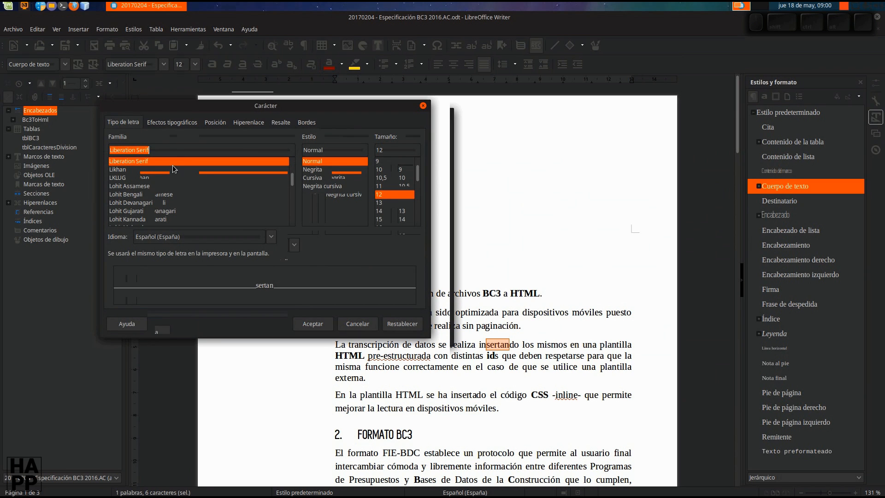
scroll(184, 205, "down", 5)
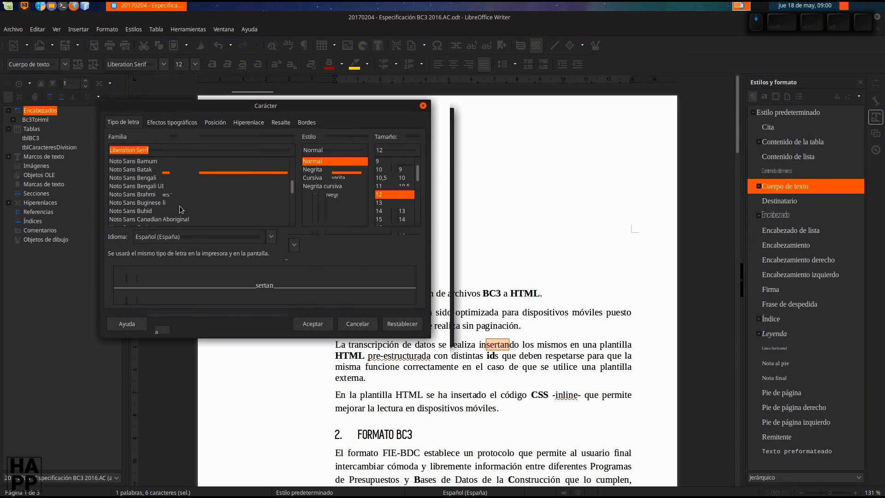
scroll(181, 209, "up", 4)
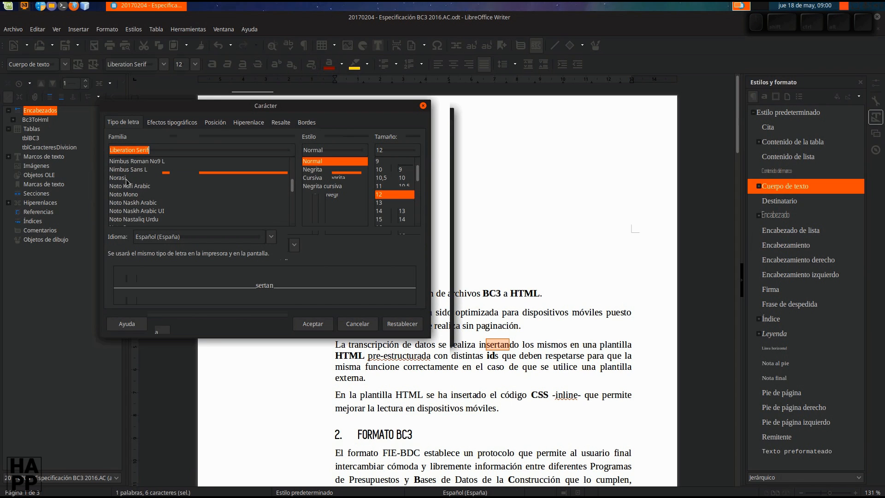
left_click(139, 195)
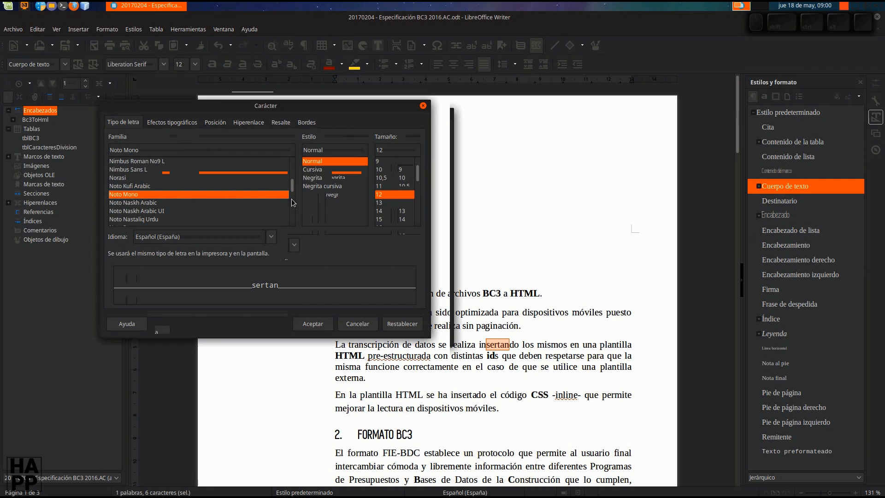
left_click(384, 162)
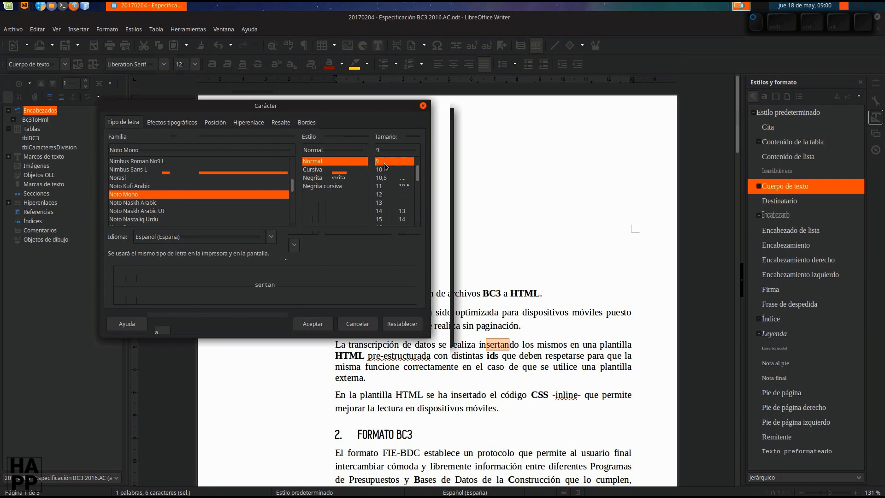
left_click(313, 171)
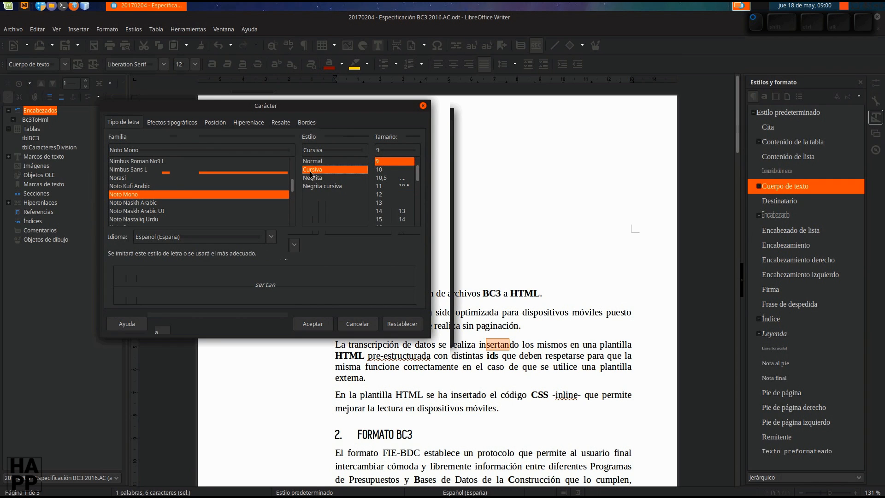
Try the Versalitas font effect on the selected letters, settle on Mayúsculas and set the overline to Ondulada doble.
left_click(175, 122)
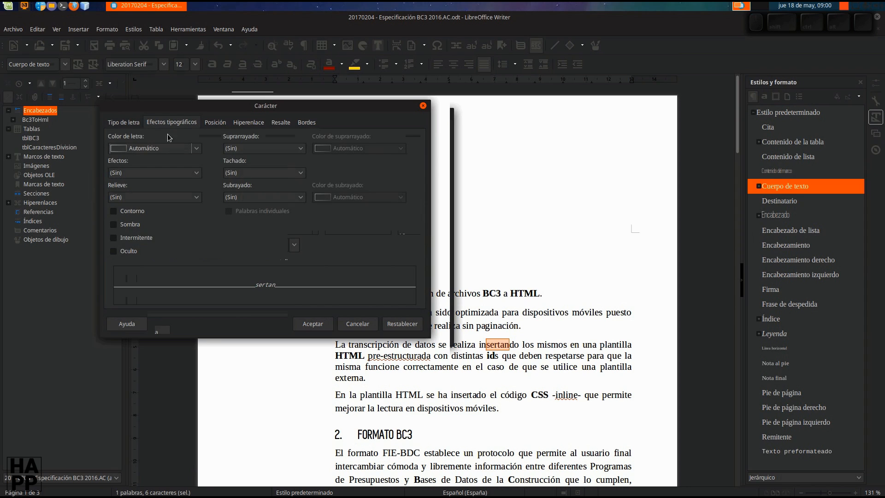
left_click(183, 174)
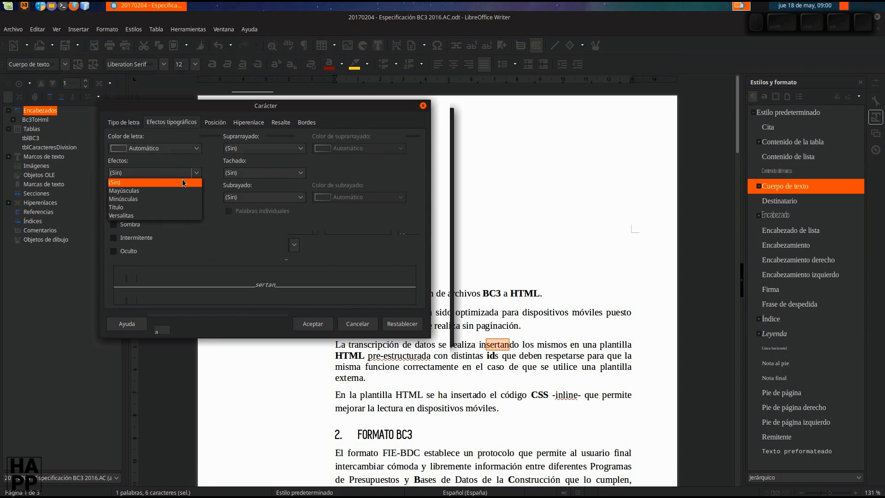
left_click(180, 191)
left_click(139, 173)
left_click(140, 216)
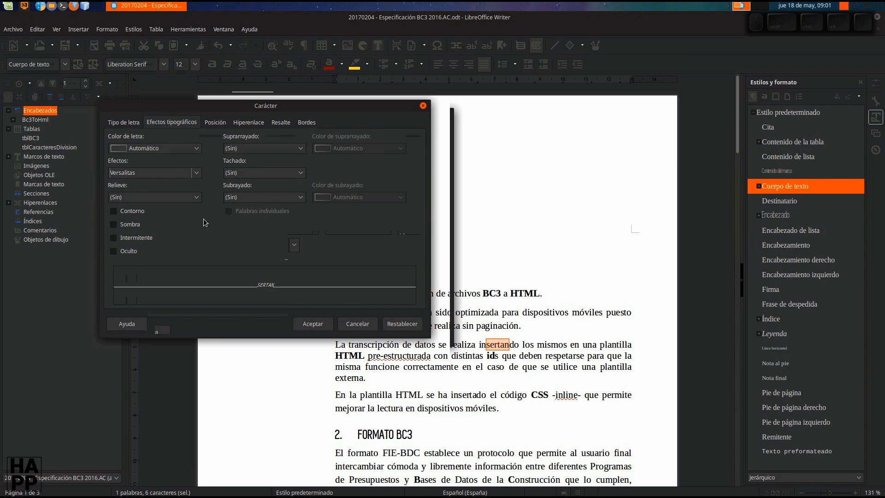
left_click(147, 174)
left_click(145, 189)
left_click(276, 149)
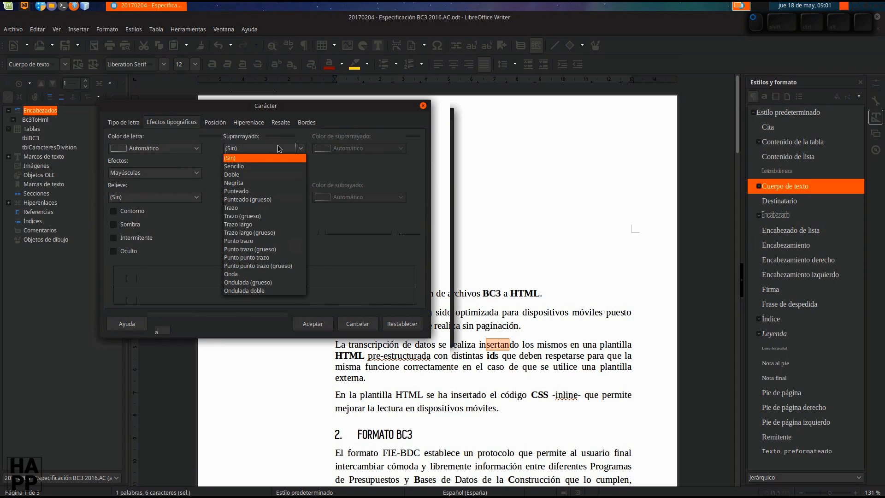
left_click(278, 290)
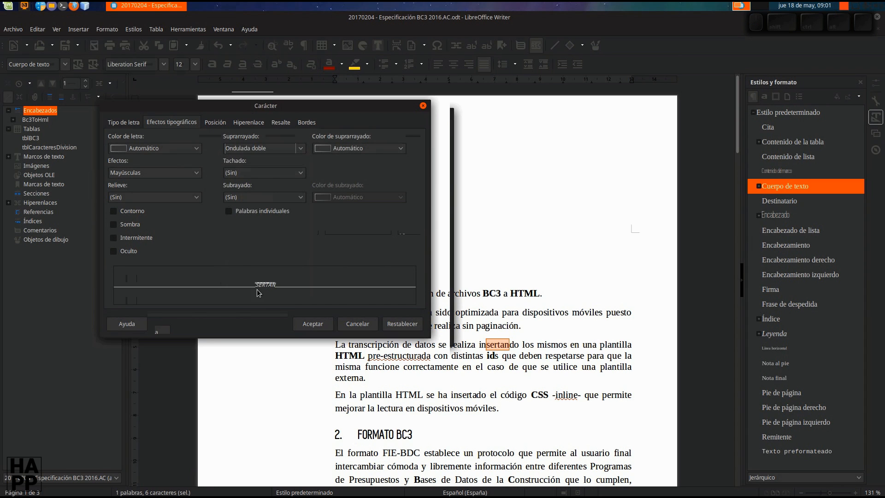
Remove the overline from the selected letters and set their underline to Ondulada doble.
left_click(265, 154)
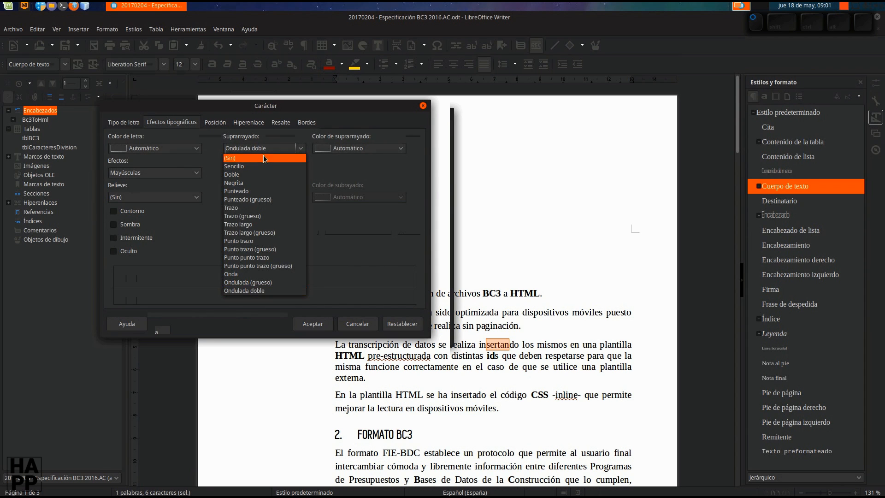
left_click(266, 157)
left_click(268, 196)
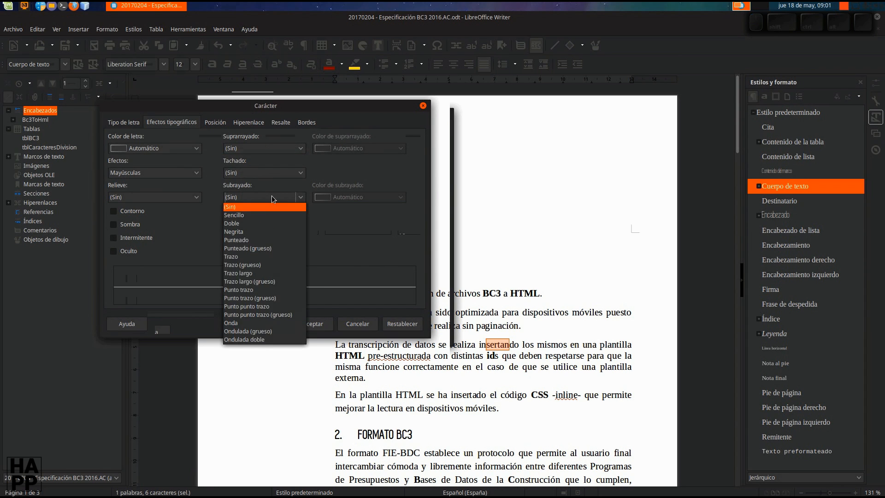
left_click(284, 340)
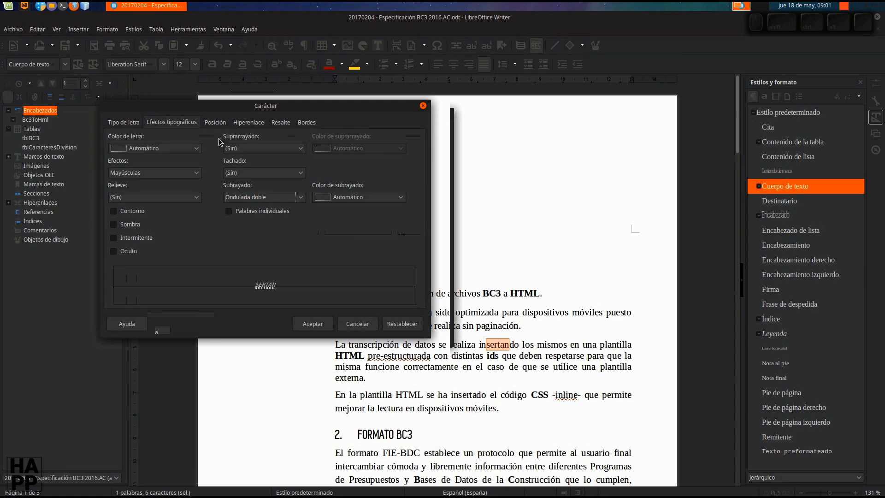
Set the character spacing of the selected letters to Expandido by 10,0 pt.
left_click(215, 123)
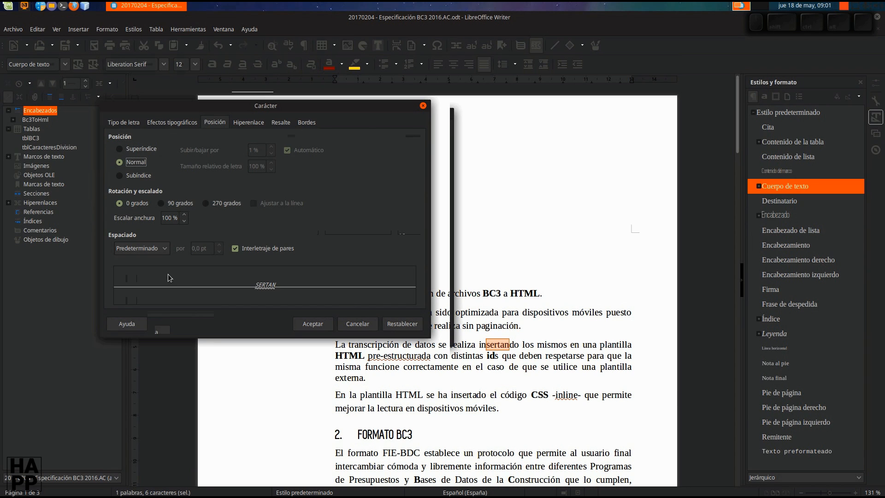
left_click(156, 250)
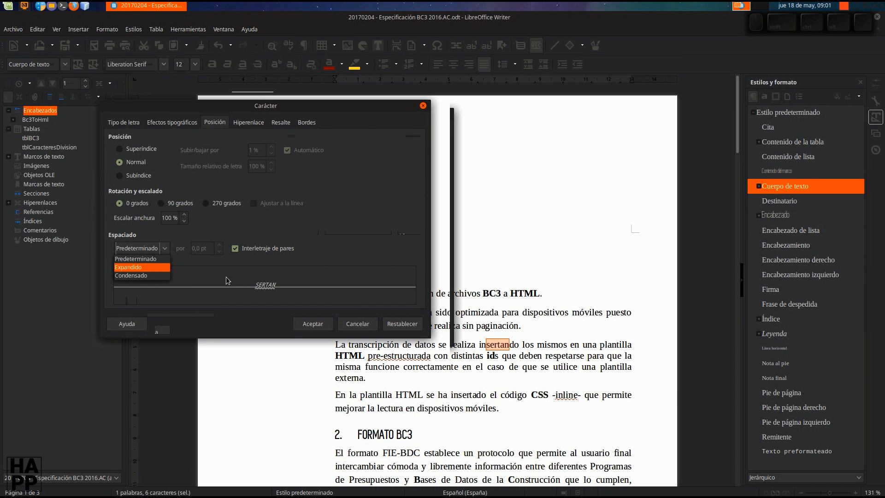
left_click(284, 265)
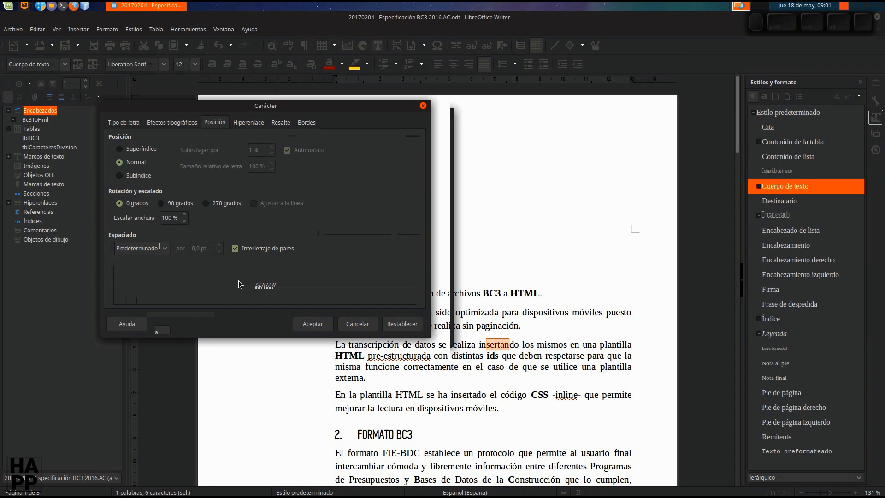
left_click(156, 249)
left_click(151, 267)
left_click(219, 246)
left_click(220, 246)
left_click(220, 246)
left_click(220, 246)
left_click(219, 246)
left_click(220, 246)
left_click(220, 246)
left_click(219, 246)
double_click(219, 246)
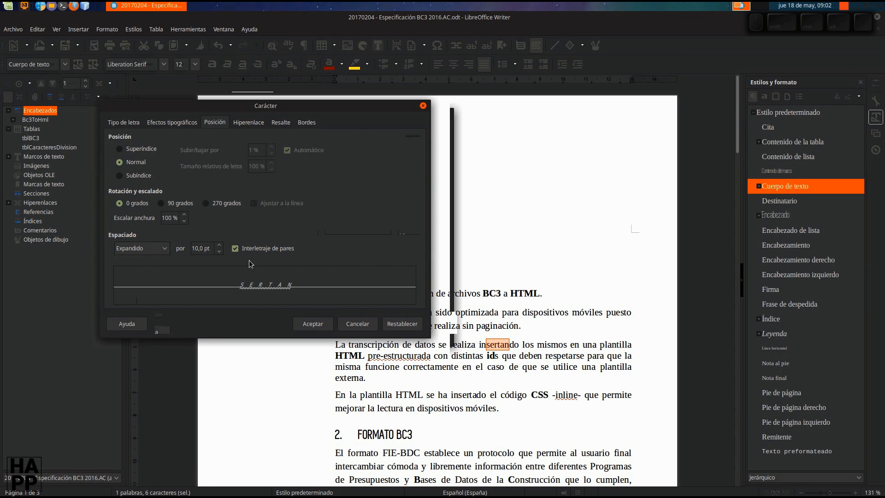
Look at the character hyperlink settings and set the highlight colour of the selected letters to Amarillo verdoso 8.
left_click(244, 123)
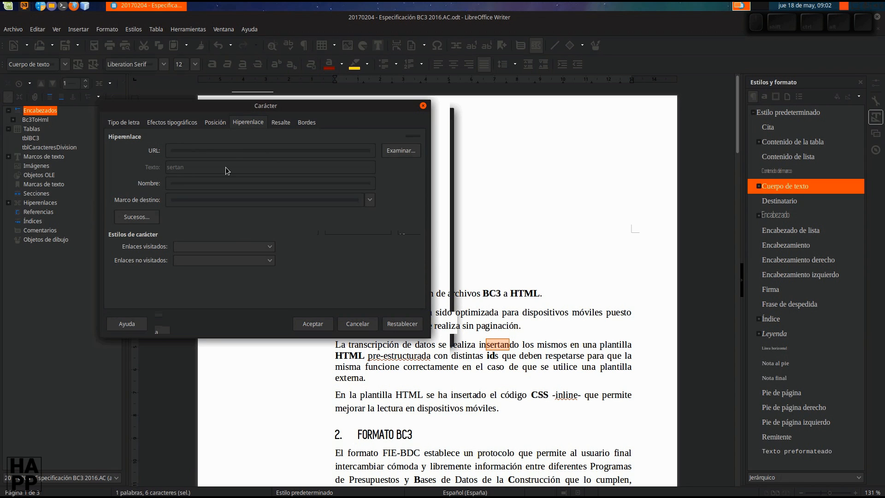
left_click(279, 123)
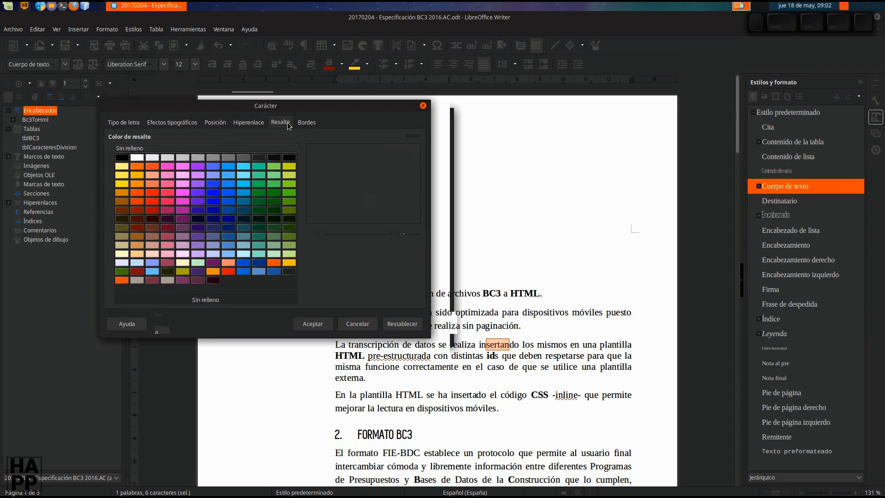
left_click(289, 167)
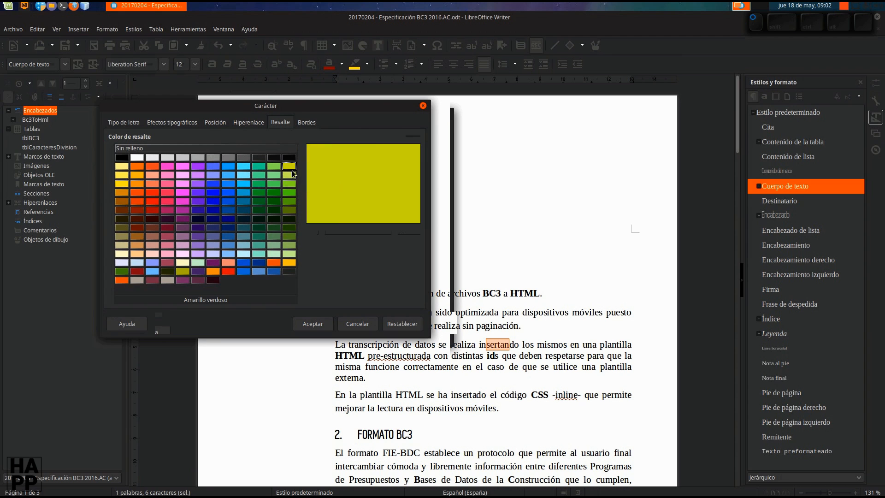
left_click(289, 236)
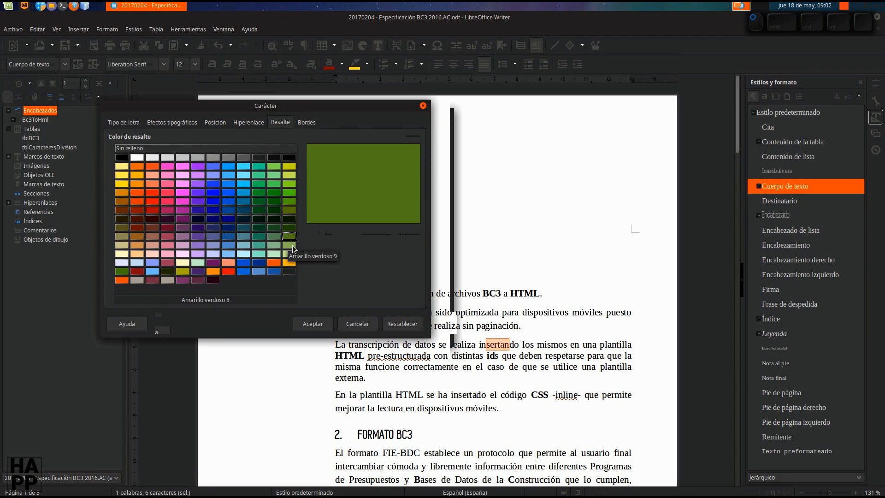
Add only a top border to the selected letters and apply the character formatting to the text.
left_click(308, 124)
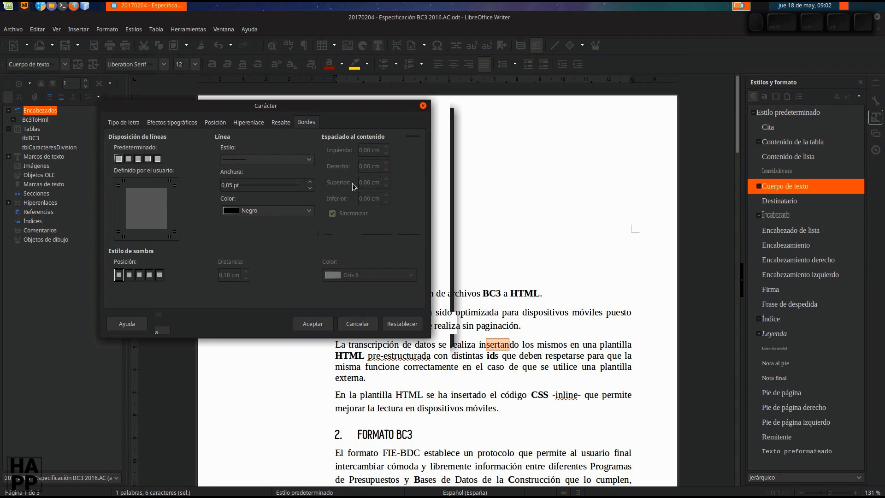
left_click(266, 161)
left_click(260, 192)
left_click(138, 185)
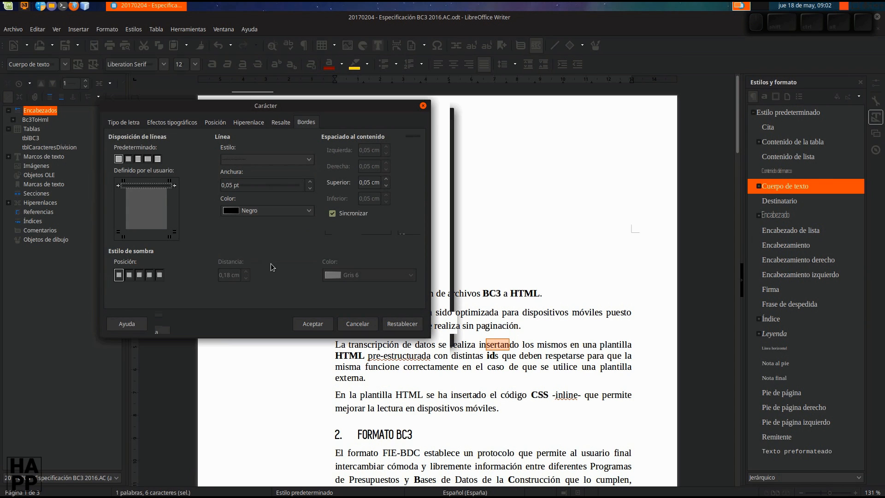
left_click(328, 322)
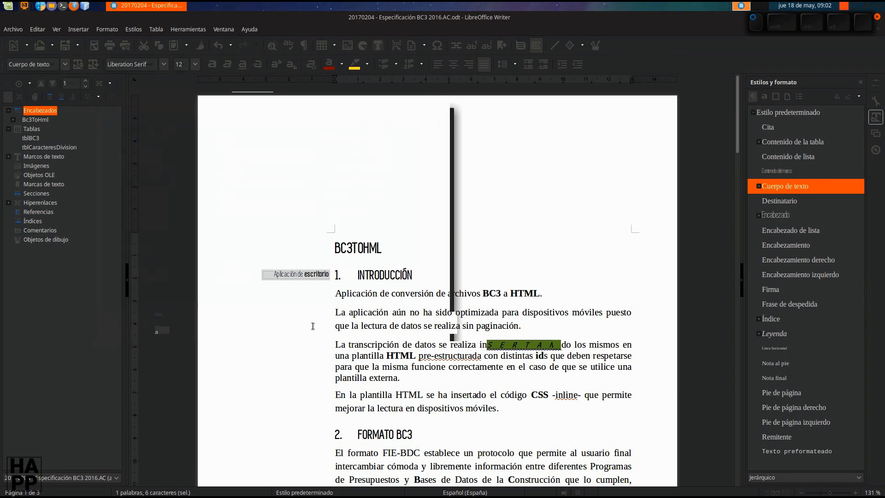
left_click(466, 422)
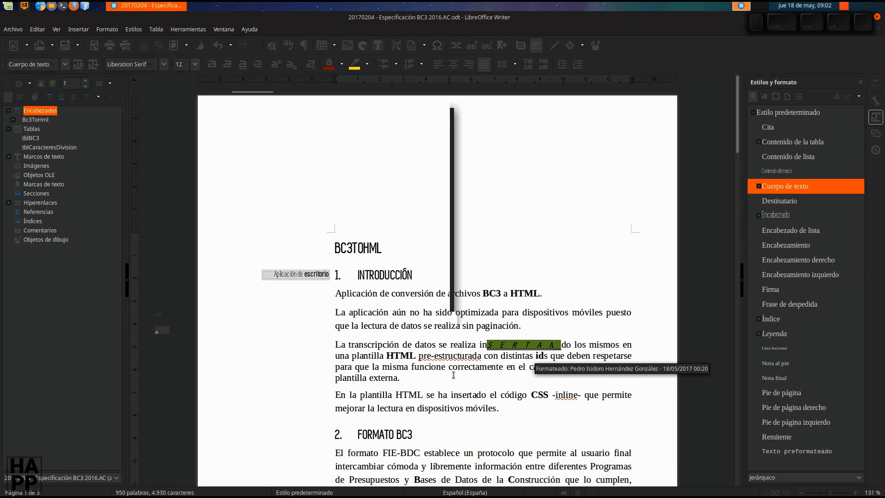
Clear the direct formatting (Limpiar formato directo) from the whole word "insertando".
left_click_drag(480, 344, 571, 345)
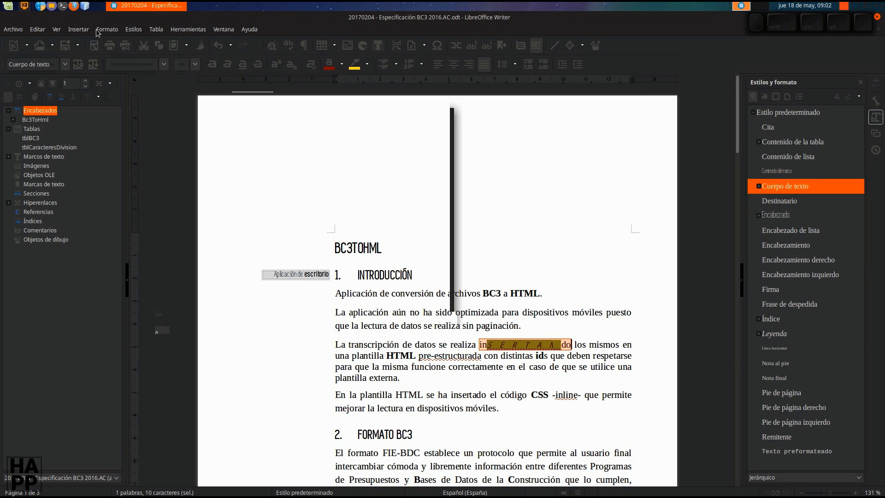
left_click(113, 29)
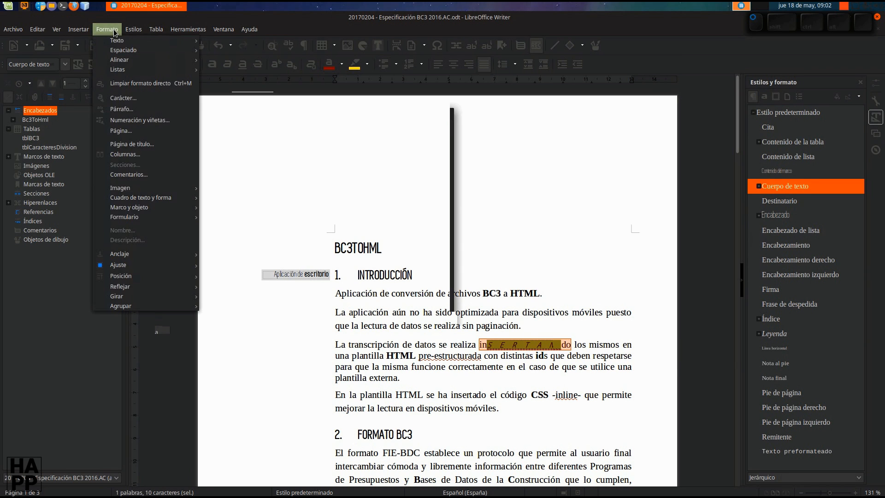
left_click(150, 85)
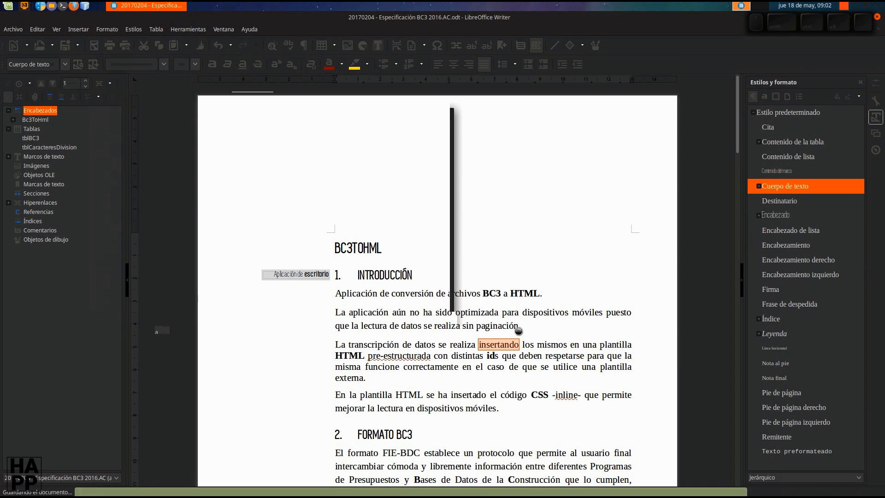
left_click(446, 354)
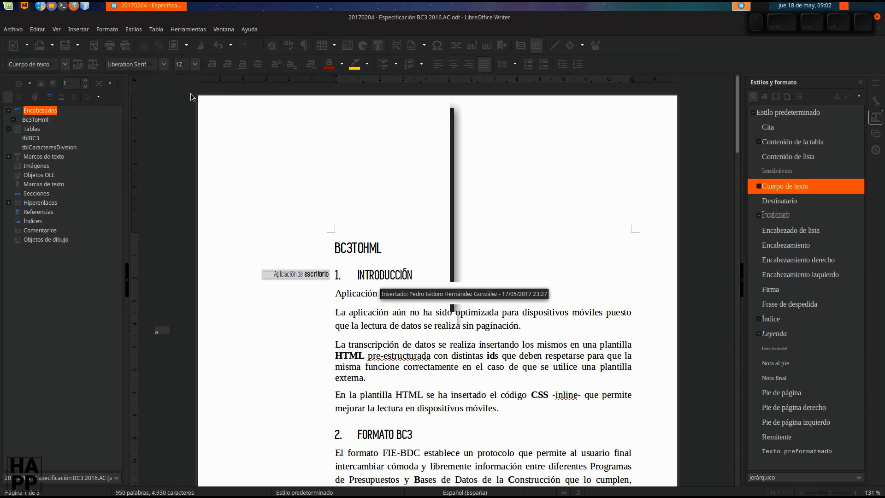
In the paragraph formatting of "La transcripción de datos", set the indents before and after the text to 1 cm each.
left_click(106, 29)
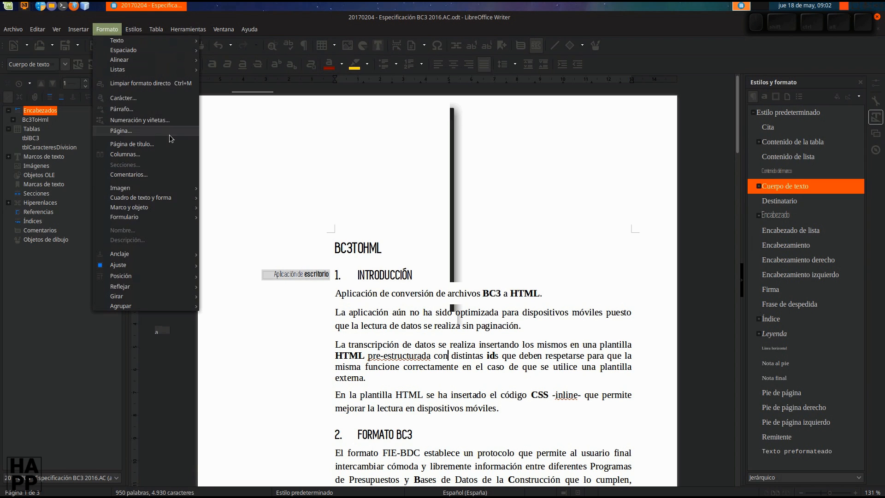
left_click(143, 113)
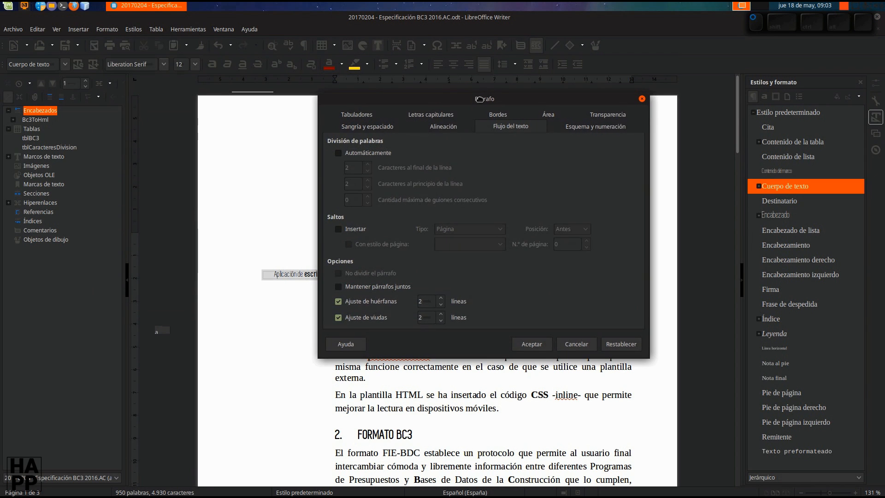
left_click_drag(480, 102, 399, 148)
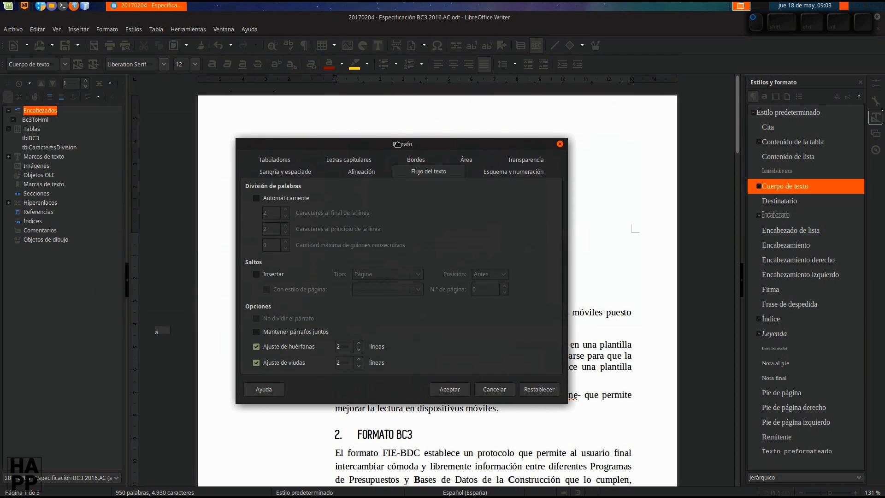
left_click(277, 172)
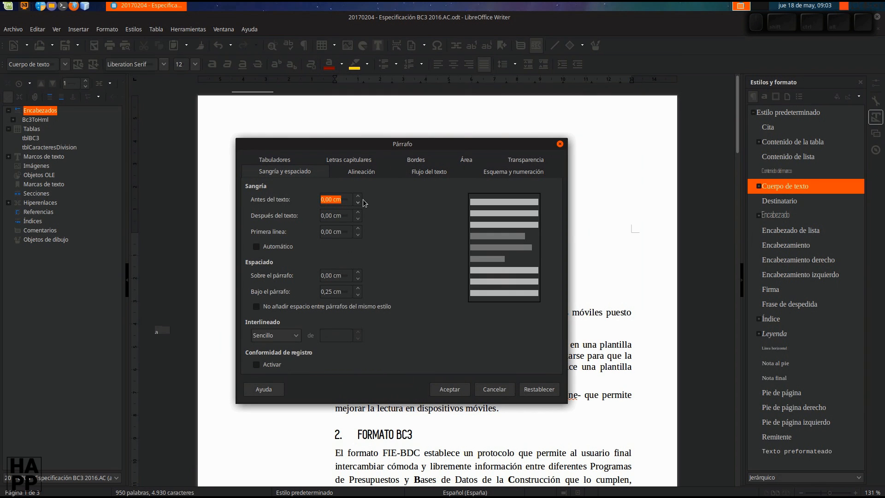
left_click(269, 162)
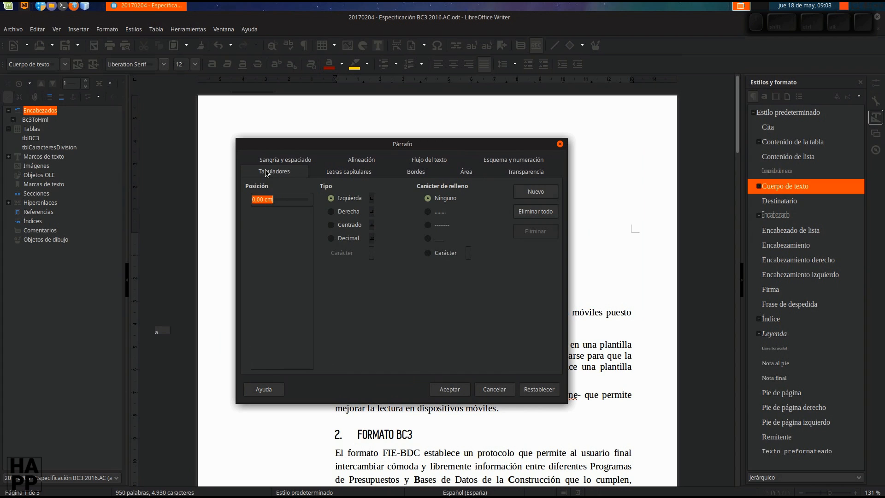
left_click(269, 162)
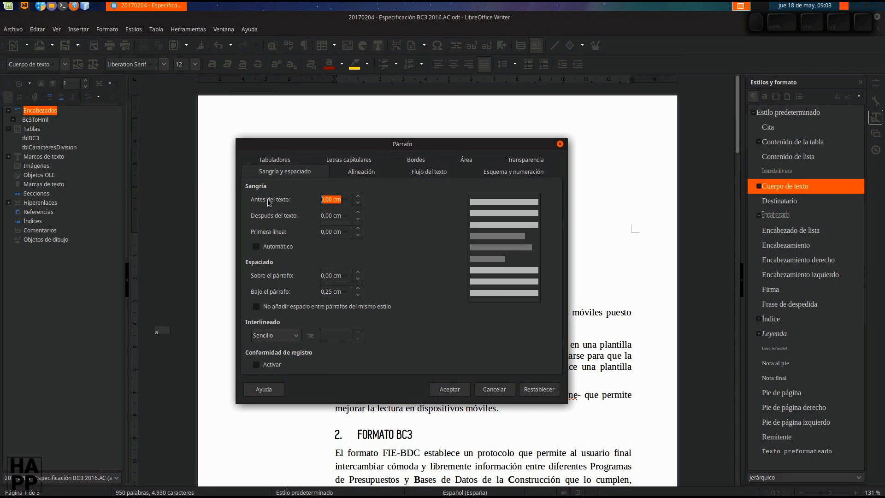
type("1")
key("Tab")
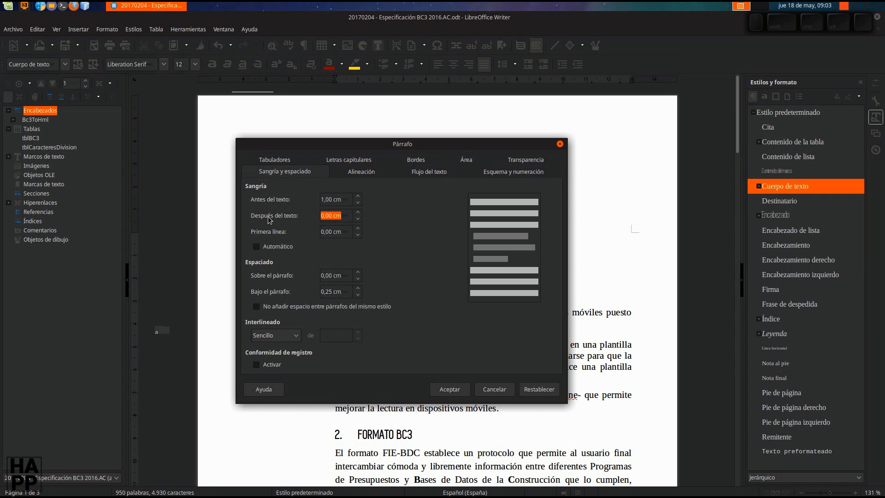
type("1")
key("Tab")
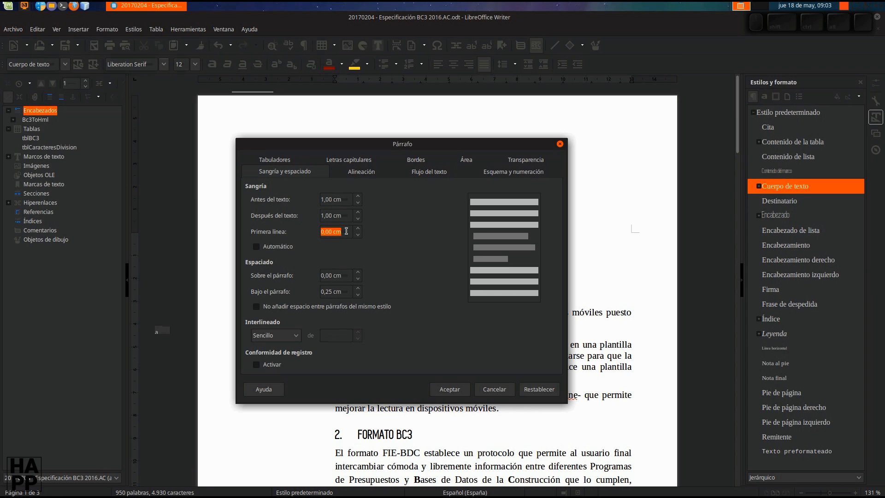
Set the paragraph's first-line indent to -1 cm.
left_click(346, 231)
left_click_drag(347, 231, 298, 232)
type("-1")
key("Tab")
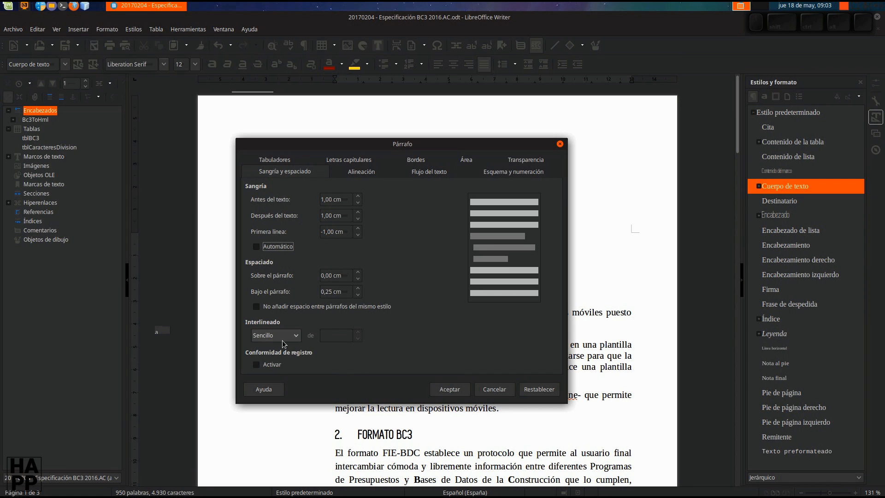
Review the line spacing and alignment options and apply the indents to the "La transcripción de datos" paragraph.
left_click(295, 335)
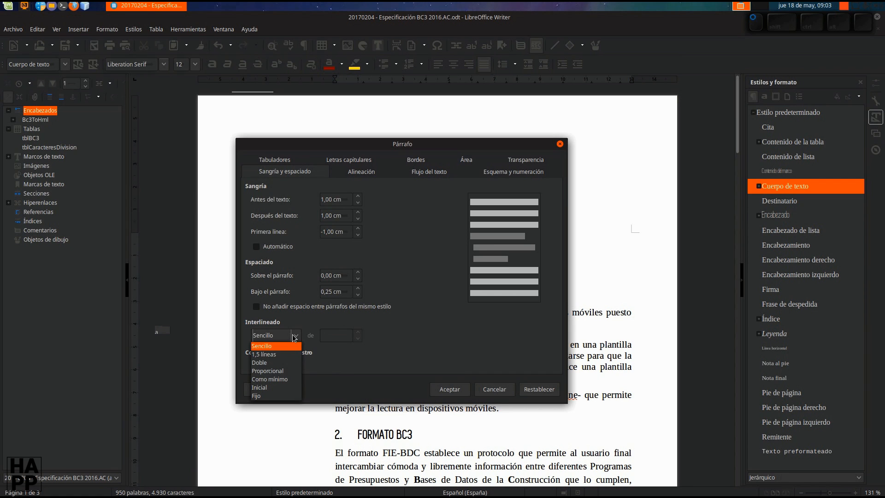
left_click(458, 332)
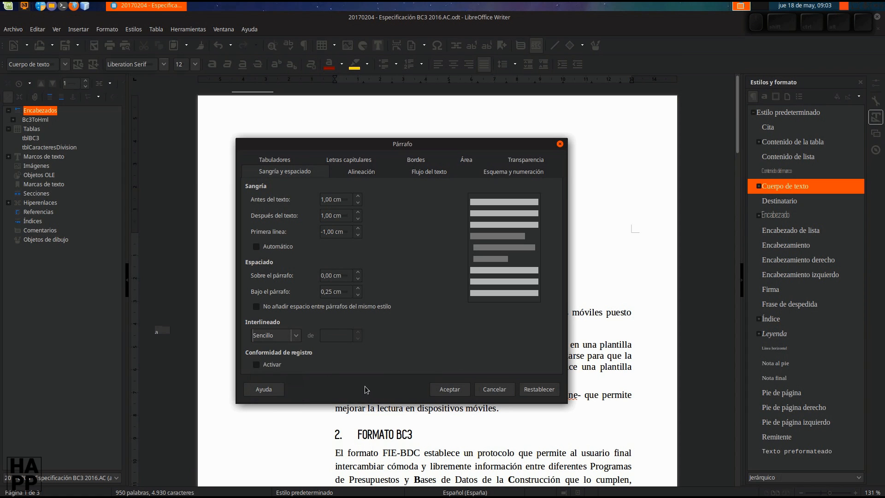
left_click(367, 174)
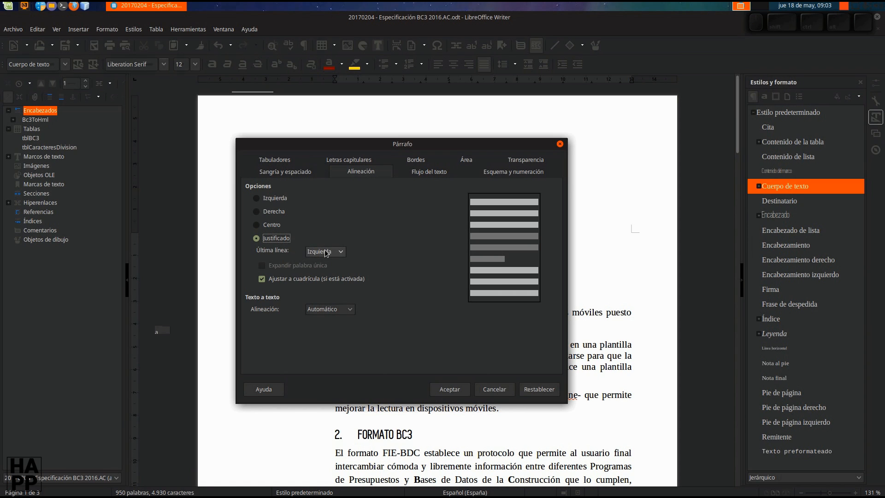
left_click_drag(414, 145, 262, 104)
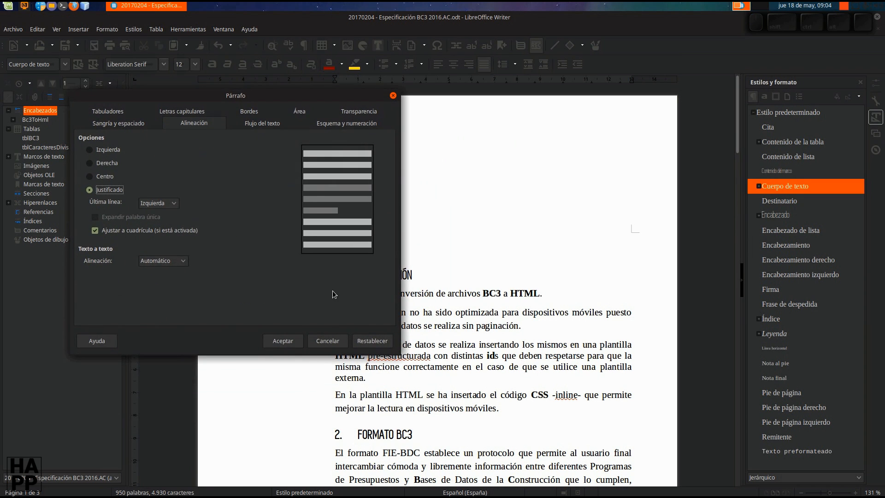
left_click(282, 340)
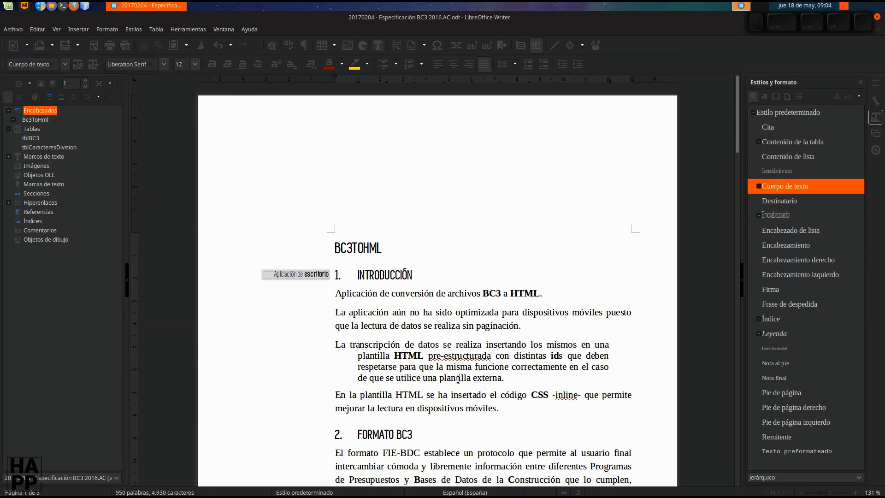
left_click_drag(334, 346, 512, 377)
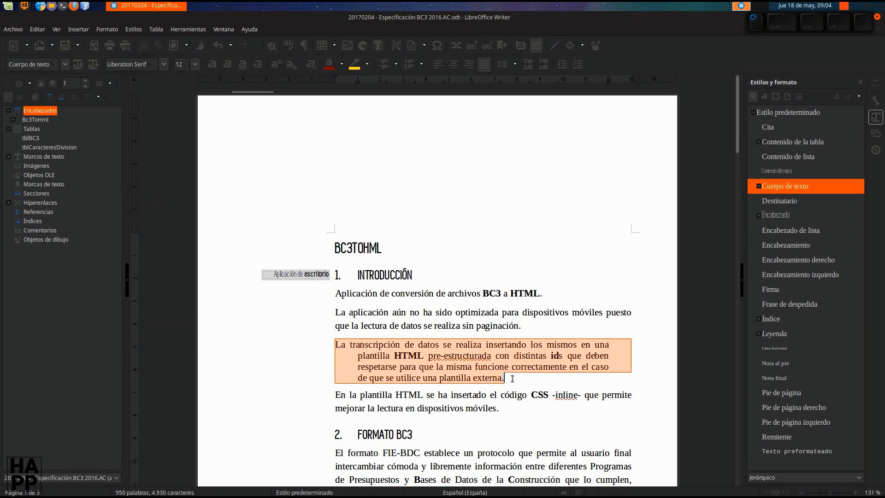
left_click(458, 355)
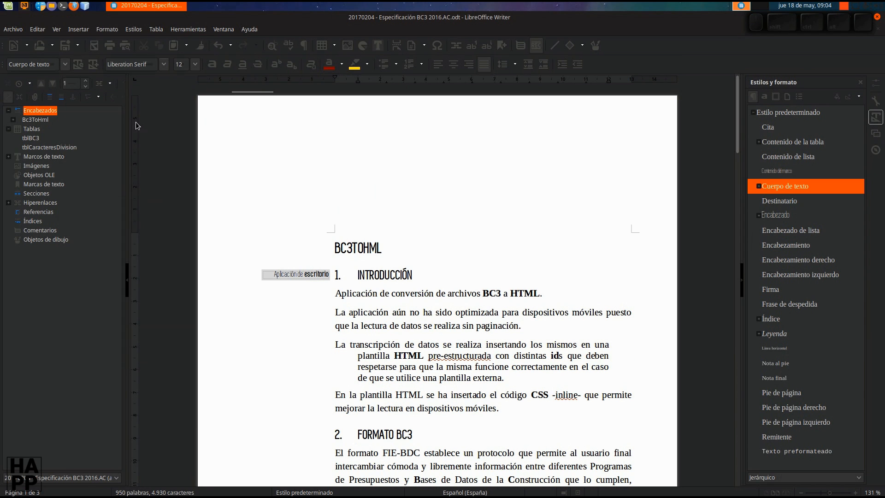
Review the text flow options of the "La transcripción de datos" paragraph, switching automatic hyphenation on and off.
left_click(107, 29)
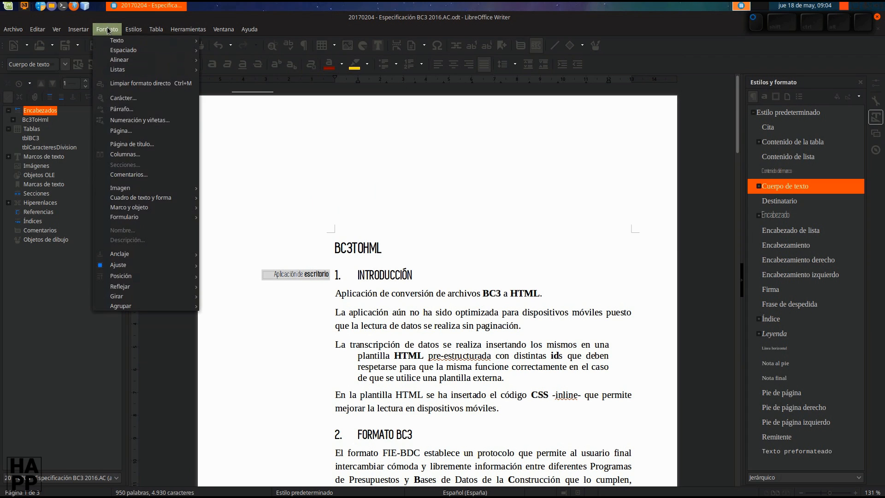
left_click(151, 108)
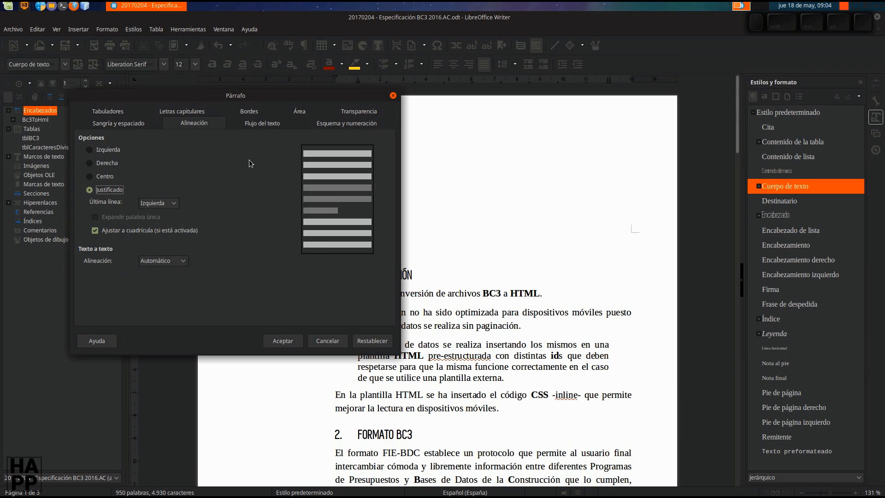
left_click(261, 123)
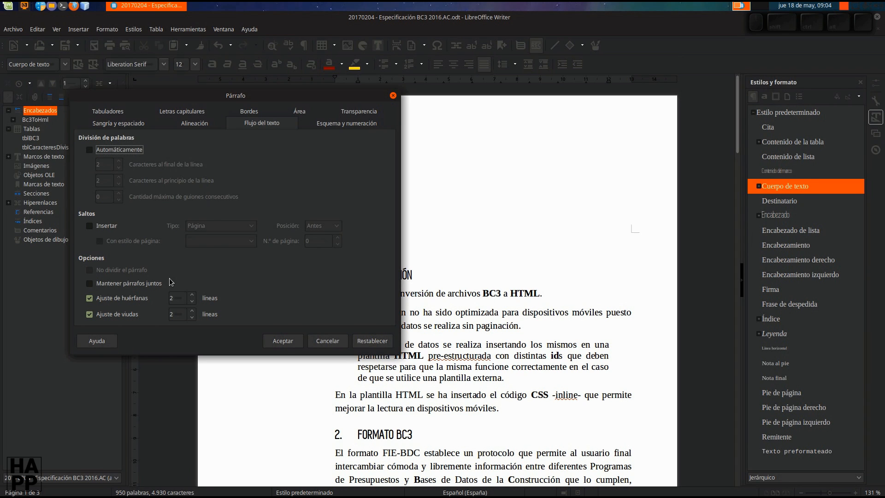
left_click(123, 152)
left_click(123, 152)
Insert a page break (type Página, position Antes) before the "La transcripción de datos" paragraph and check the page layout.
left_click(110, 226)
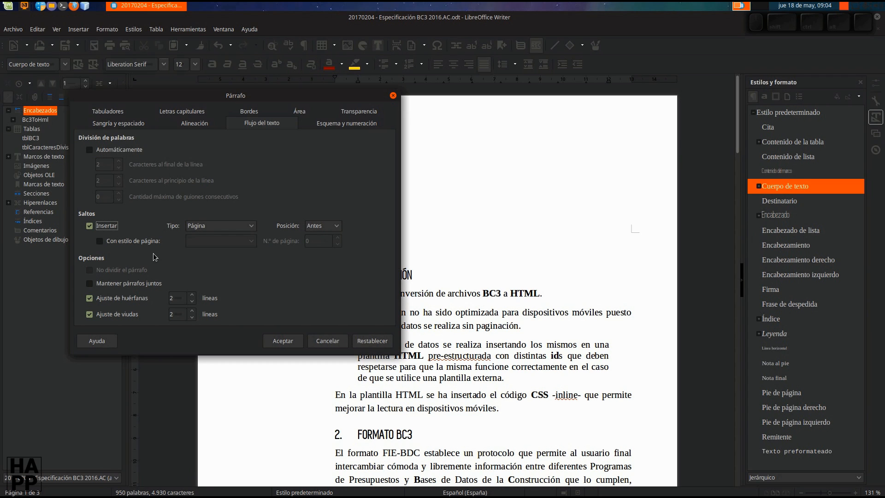
left_click(101, 226)
left_click(114, 229)
left_click(275, 340)
scroll(360, 348, "down", 5)
scroll(411, 319, "up", 15)
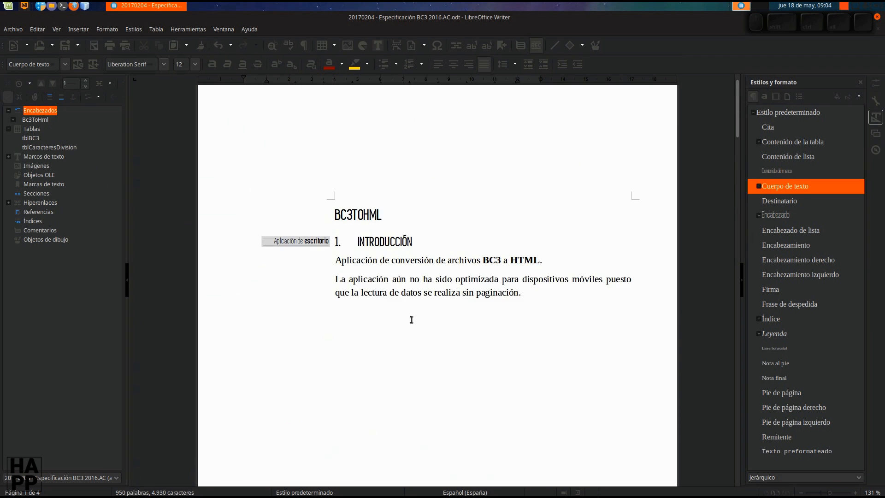
scroll(412, 319, "down", 14)
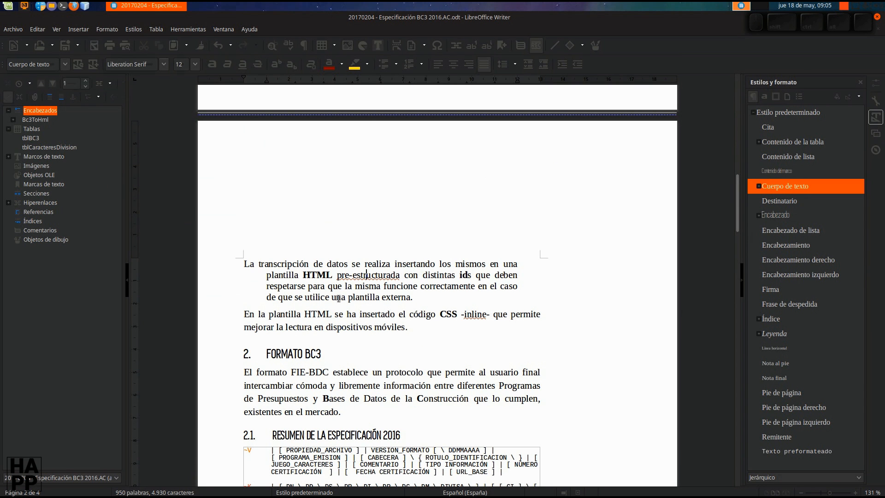
scroll(339, 298, "up", 3)
scroll(338, 298, "up", 10)
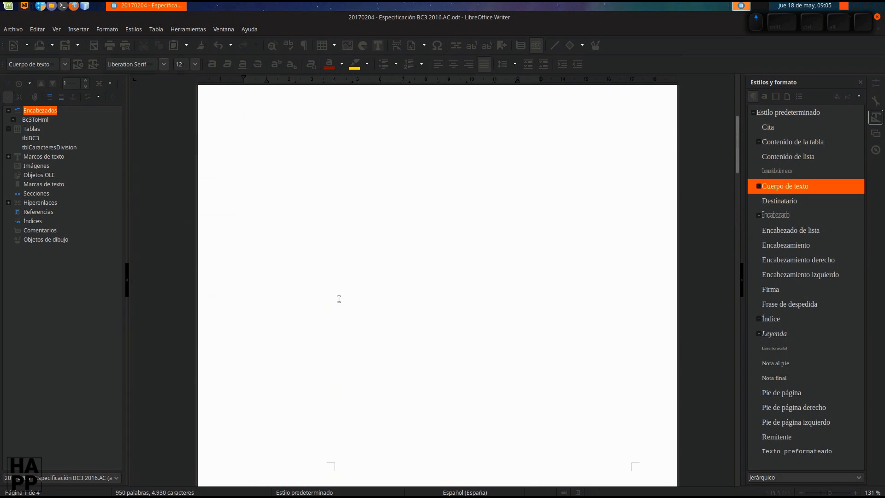
Remove the page break before the "La transcripción de datos" paragraph through its text flow settings.
left_click(78, 29)
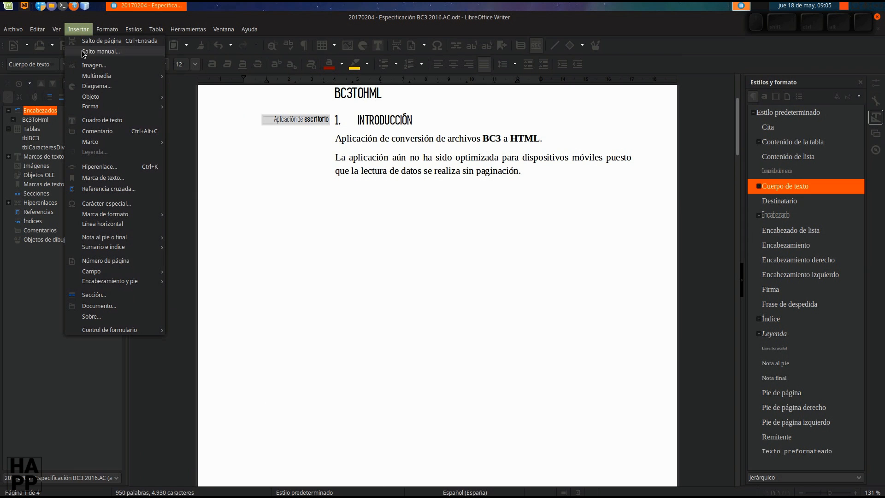
left_click(481, 163)
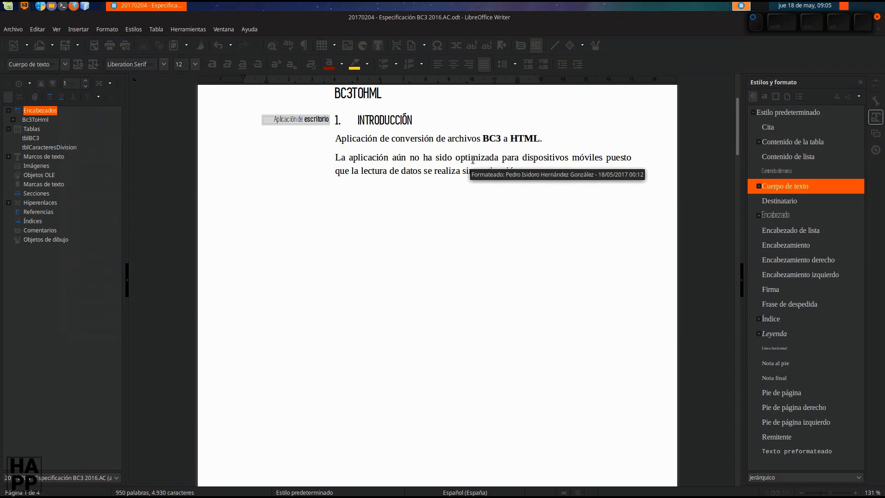
left_click(102, 31)
left_click(101, 30)
scroll(140, 157, "down", 15)
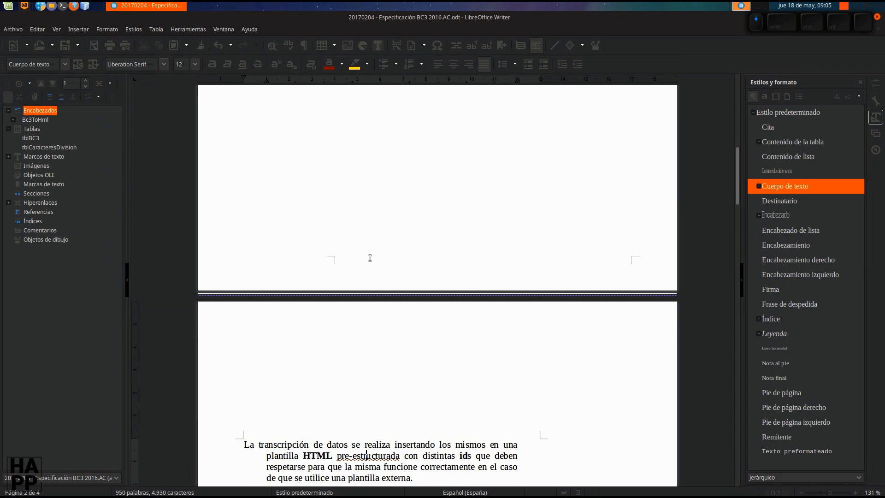
left_click(103, 29)
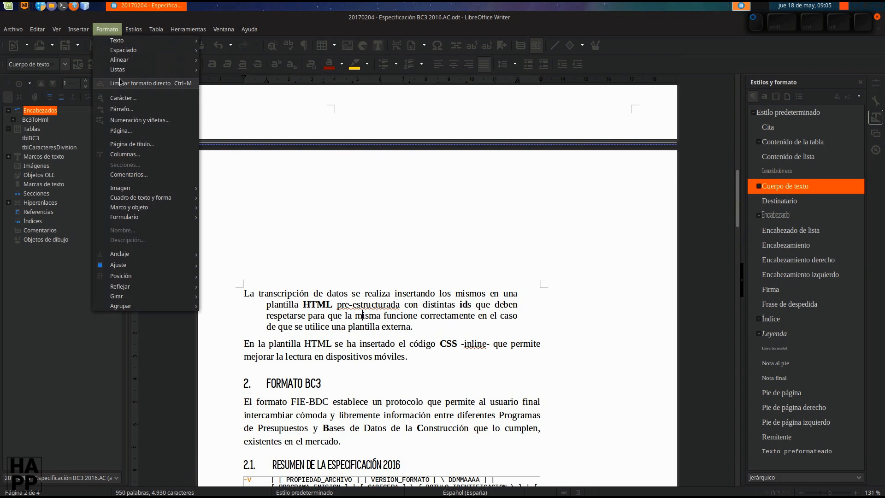
key("Escape")
left_click(109, 224)
left_click(295, 340)
scroll(357, 356, "up", 5)
scroll(387, 335, "down", 5)
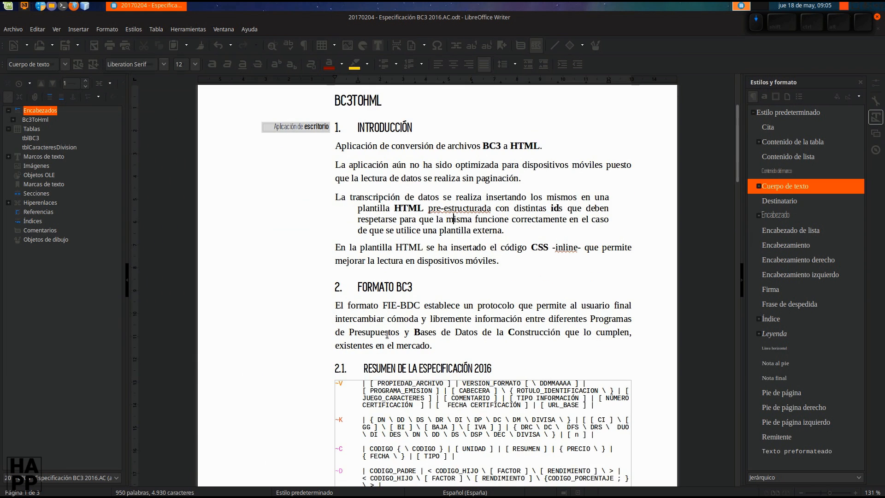
Apply the Numeración 1 numbering style to the "La transcripción de datos" paragraph.
left_click(108, 29)
left_click(122, 108)
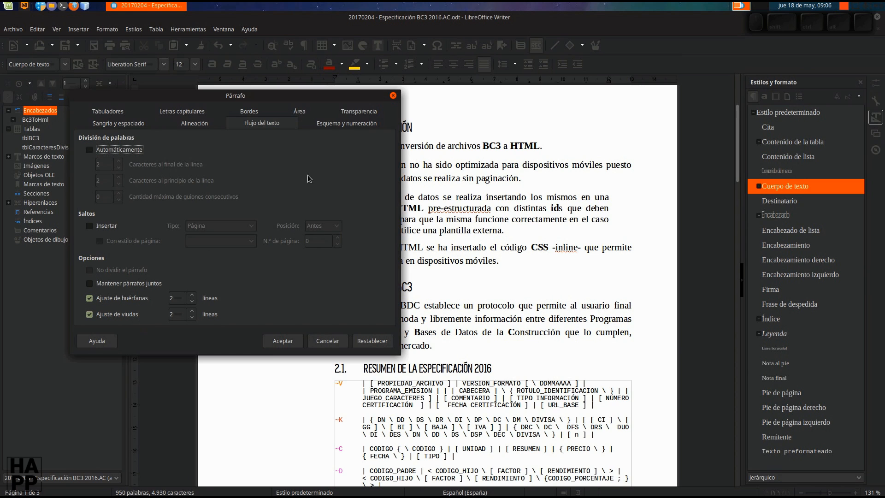
left_click(342, 126)
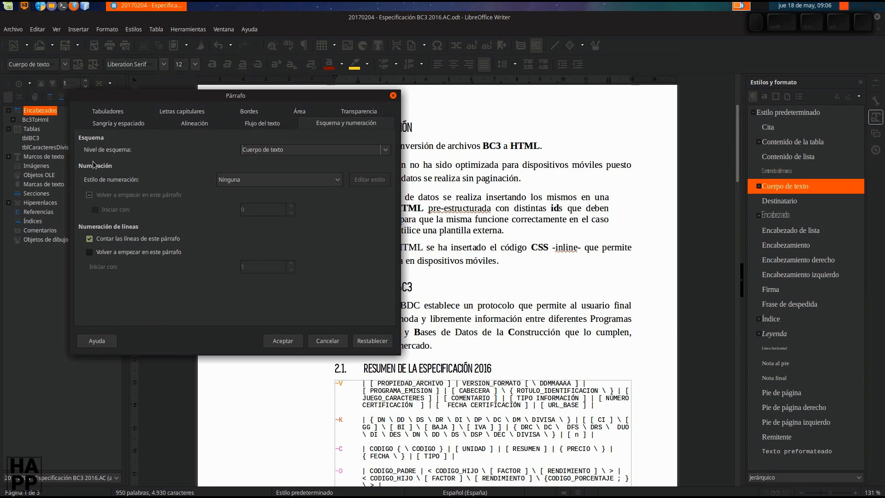
left_click(277, 180)
left_click(276, 181)
left_click(293, 180)
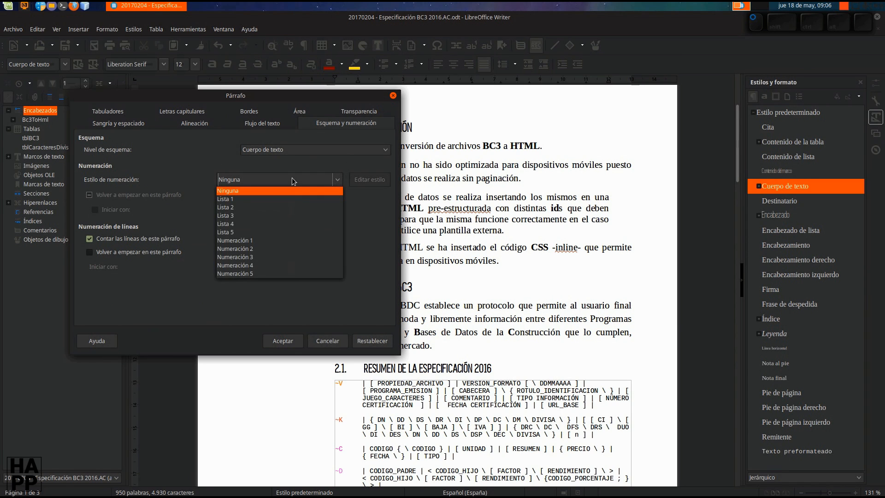
left_click(292, 178)
left_click(279, 178)
left_click(275, 240)
left_click(283, 340)
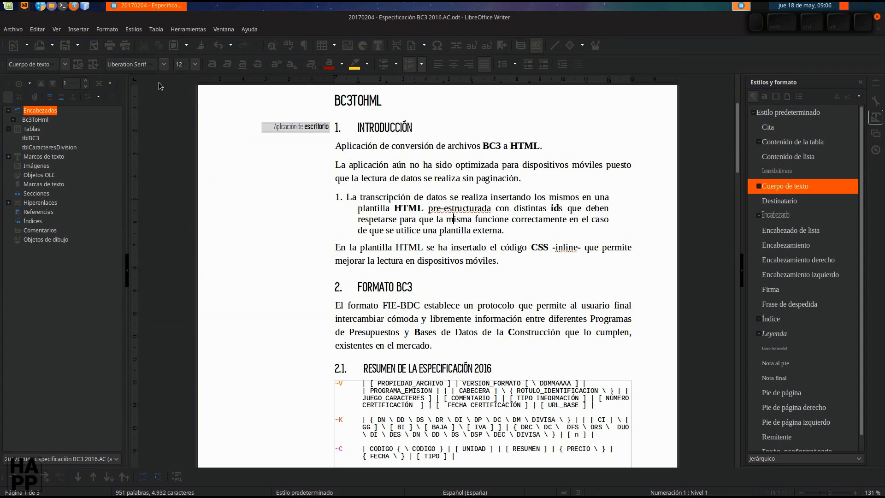
Set the paragraph's numbering style to Ninguna and review the tab stop options.
left_click(107, 29)
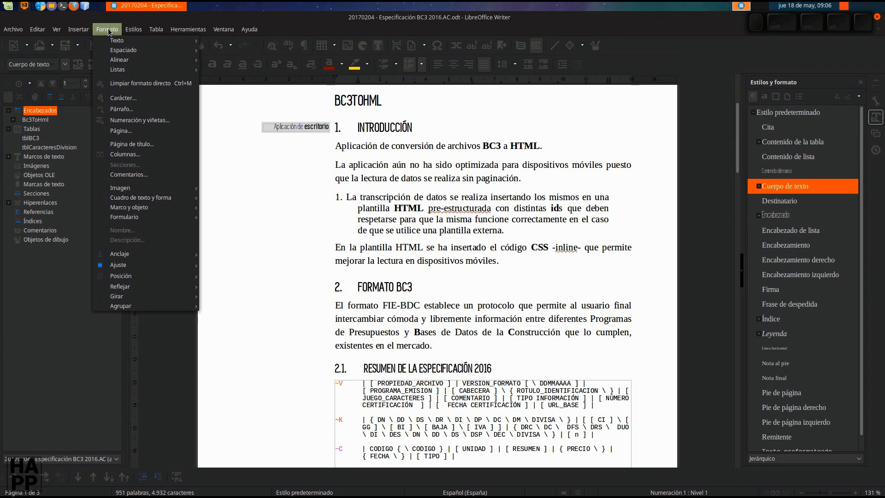
left_click(122, 109)
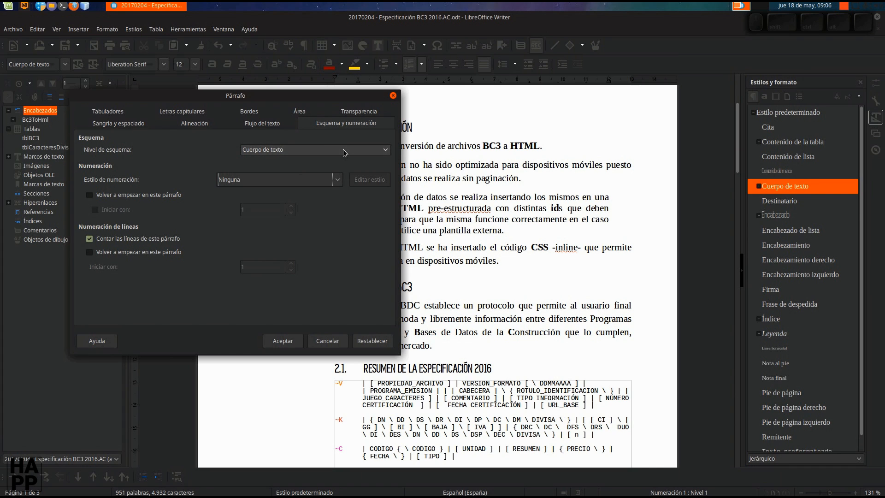
left_click(111, 116)
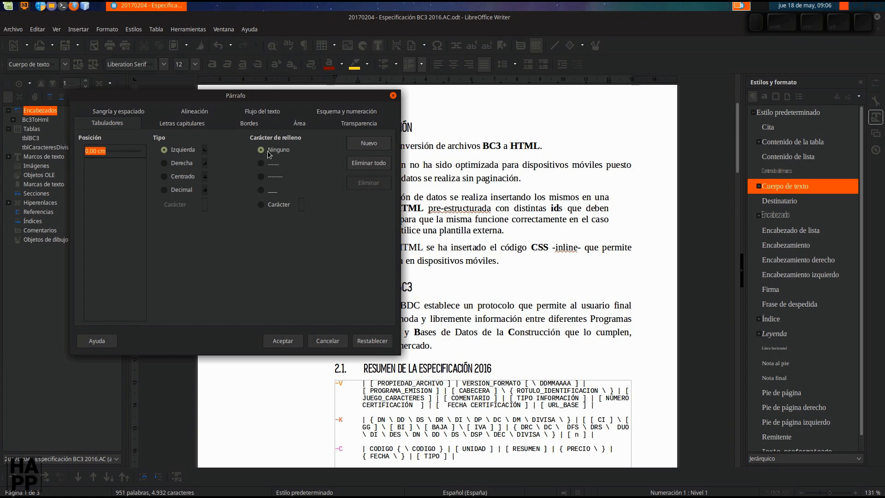
left_click_drag(229, 101, 311, 130)
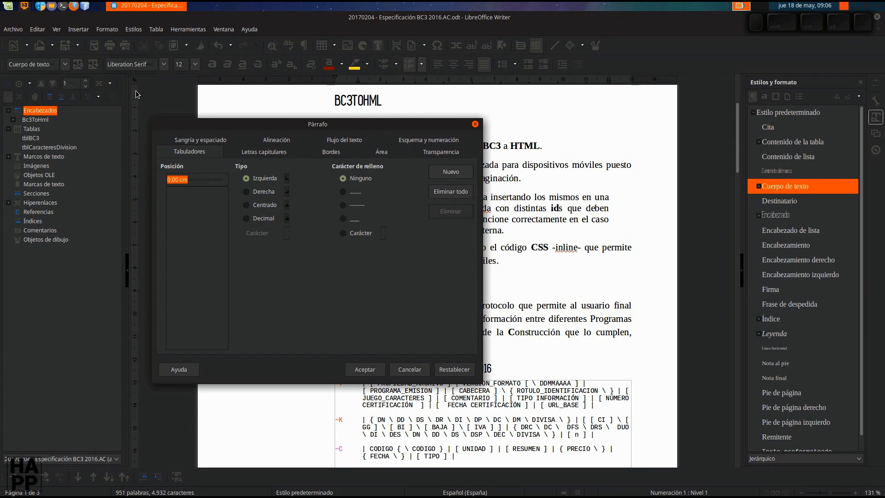
Show a drop cap on the "La transcripción de datos" paragraph covering the whole first word, 3 lines high.
left_click(269, 153)
left_click(190, 179)
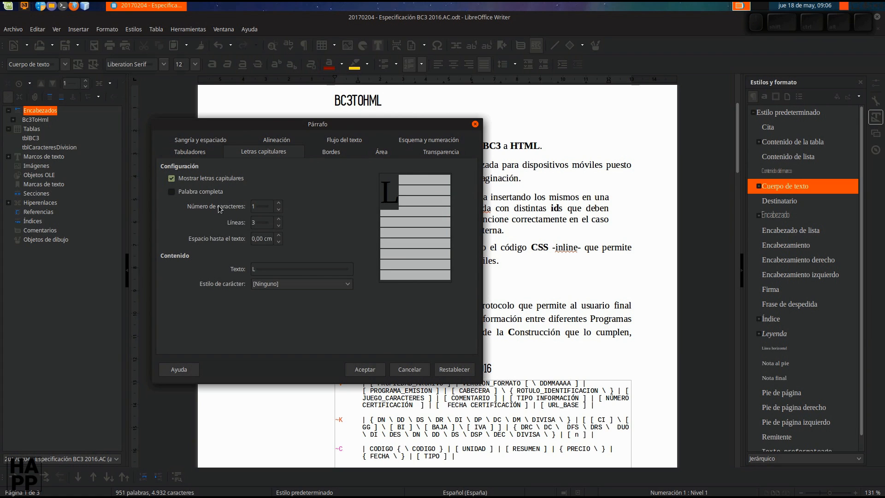
left_click(204, 192)
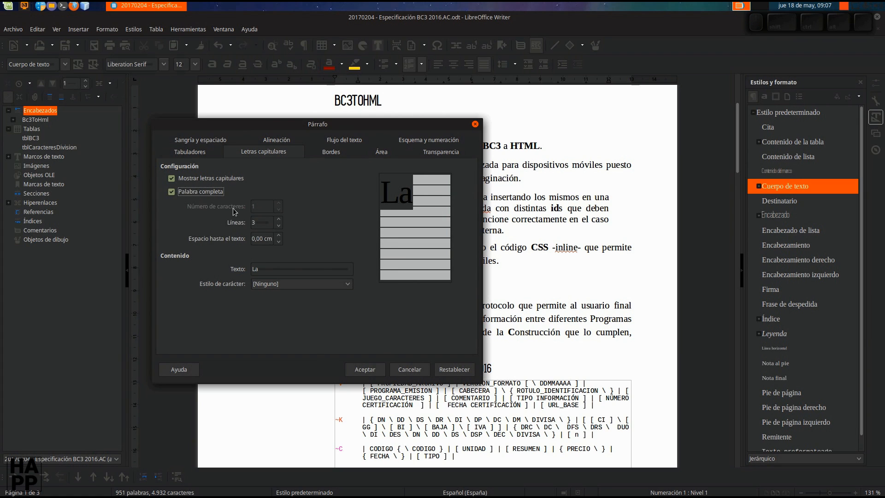
left_click_drag(272, 126, 133, 99)
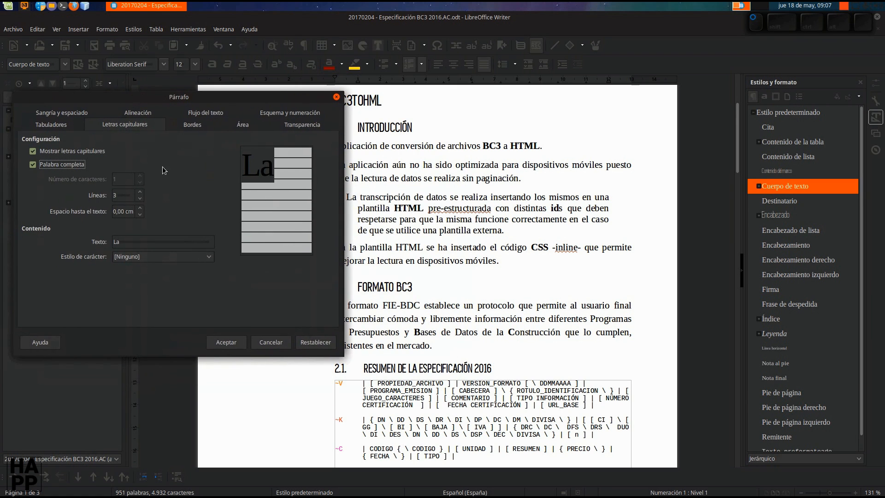
left_click(227, 342)
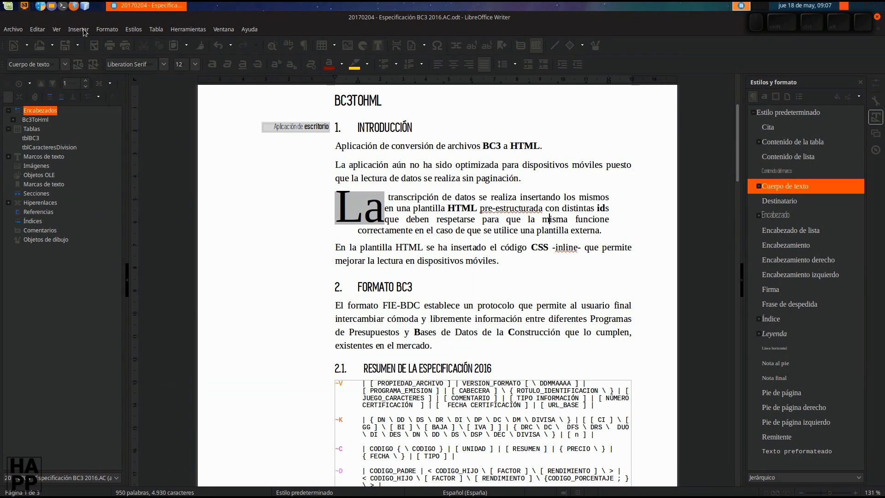
Turn off the drop cap in the paragraph's formatting.
left_click(108, 29)
left_click(144, 120)
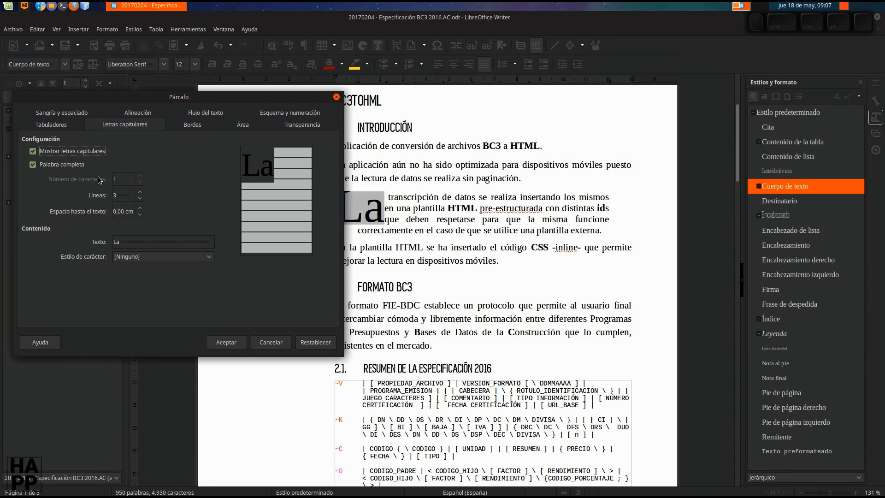
left_click(64, 166)
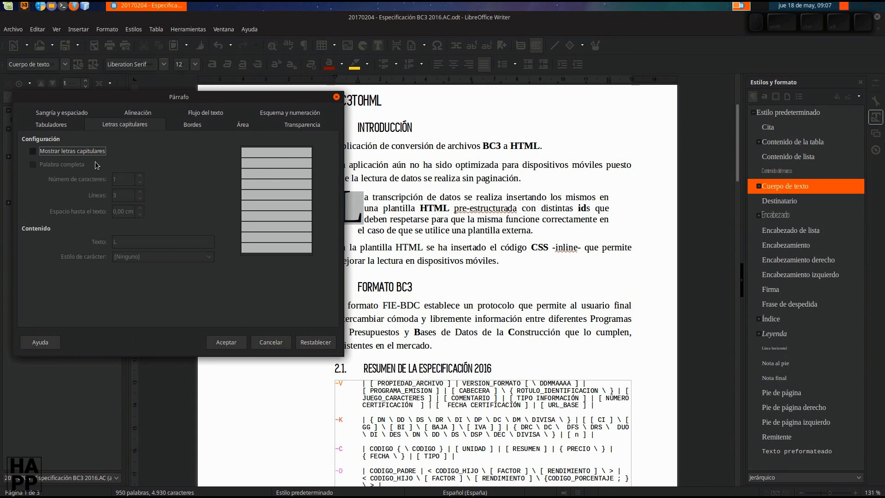
Add a box border on all four sides of the "La transcripción de datos" paragraph with line colour Rojo.
left_click(198, 128)
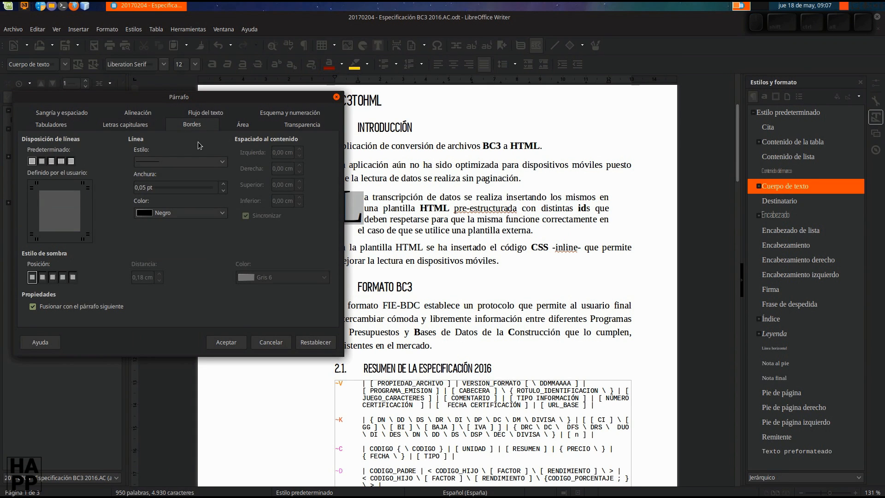
left_click(41, 160)
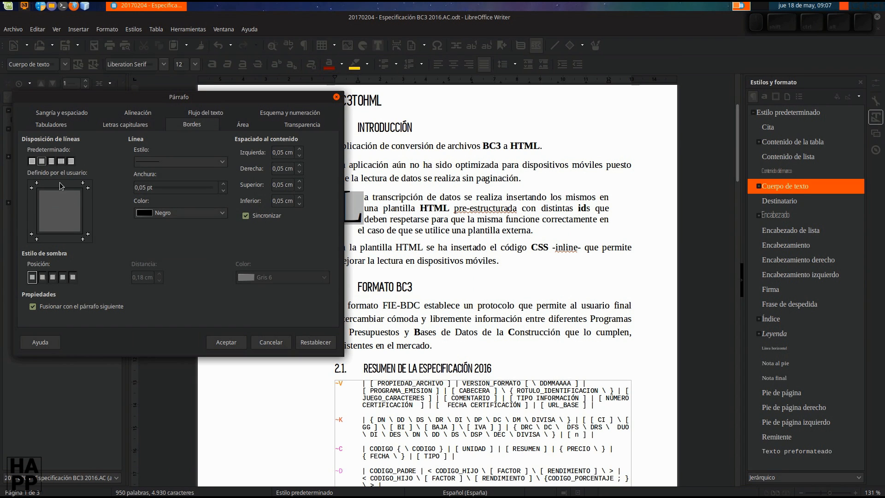
left_click(174, 159)
left_click(176, 187)
left_click(205, 213)
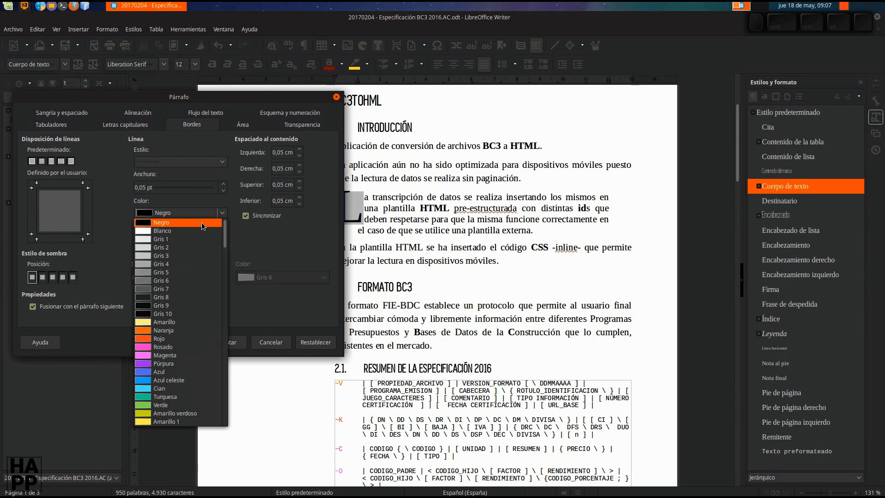
left_click(187, 338)
left_click(226, 343)
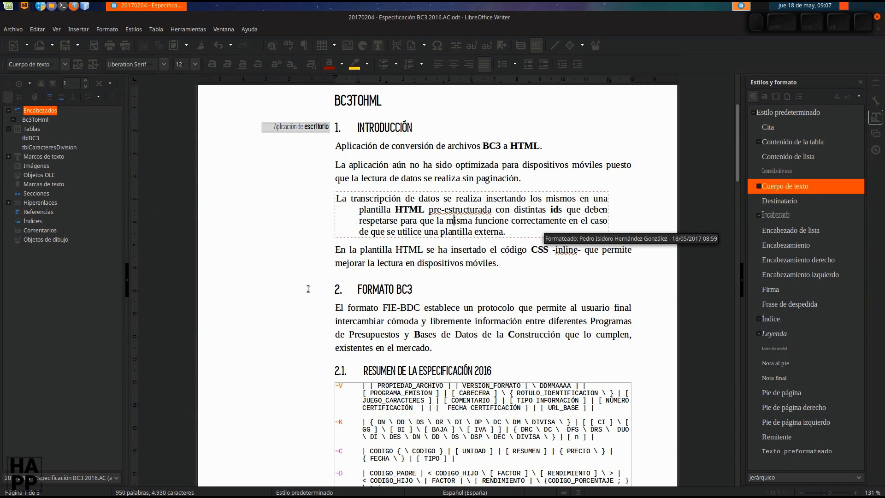
Fill the area of the "La transcripción de datos" paragraph with the solid colour Gris 1.
left_click(107, 29)
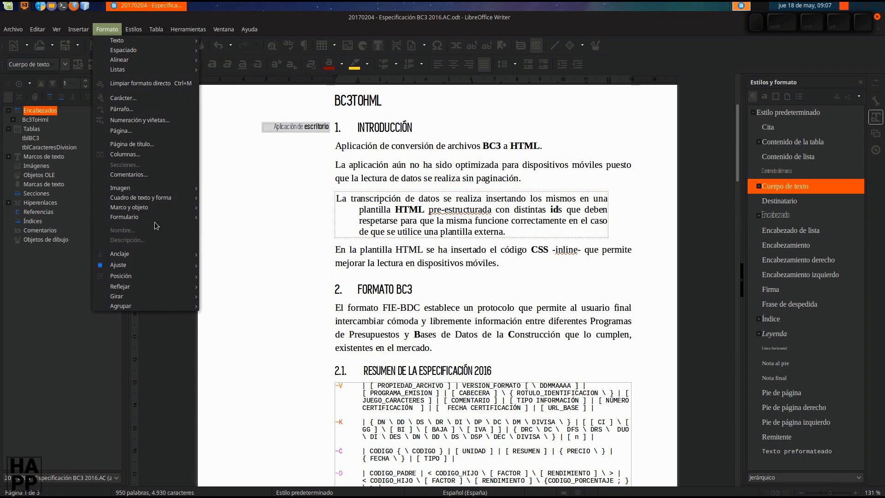
left_click(122, 108)
left_click(243, 125)
left_click(139, 150)
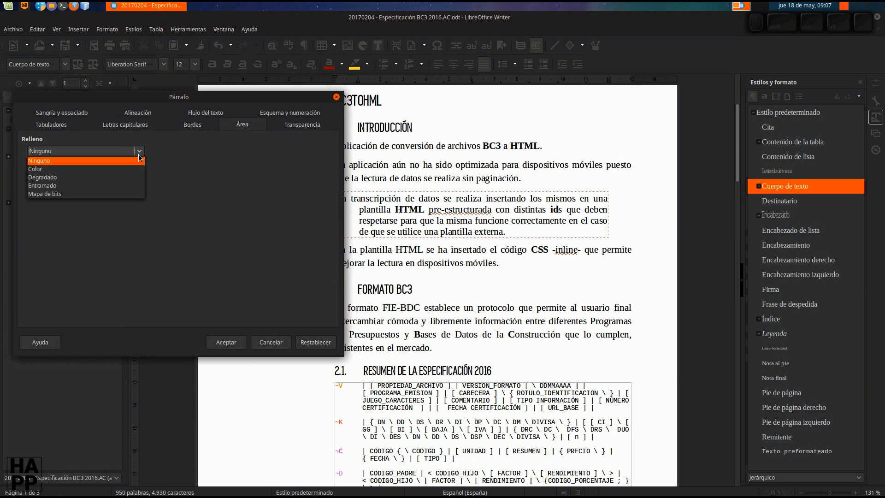
left_click(70, 165)
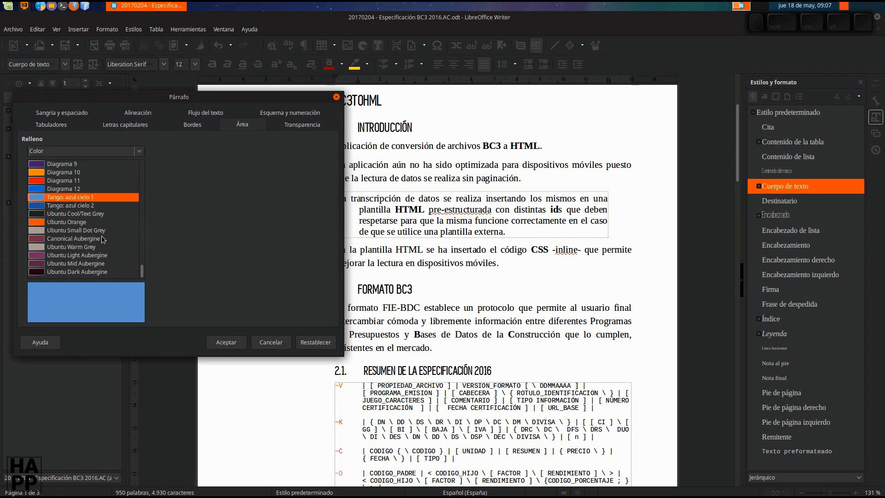
scroll(95, 243, "up", 10)
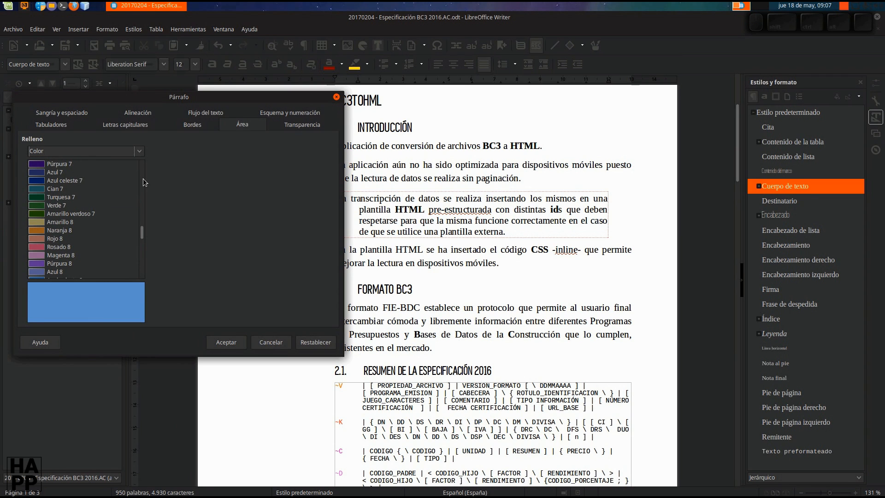
left_click(53, 180)
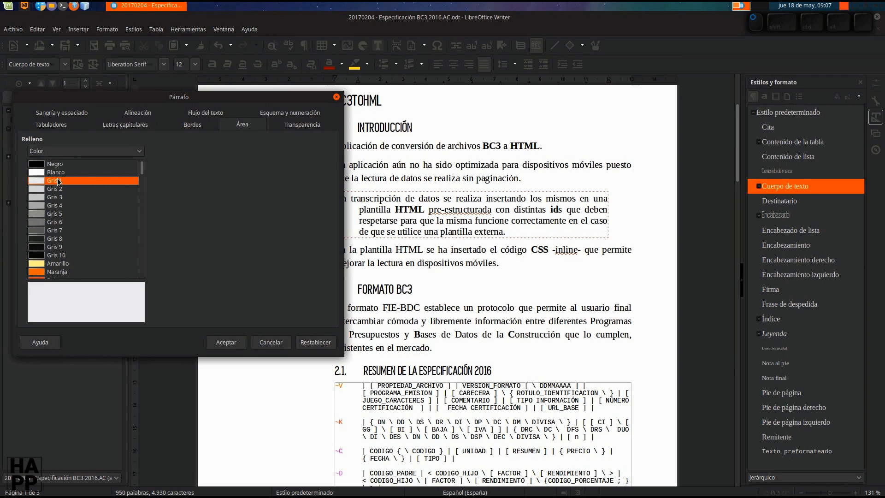
left_click(246, 343)
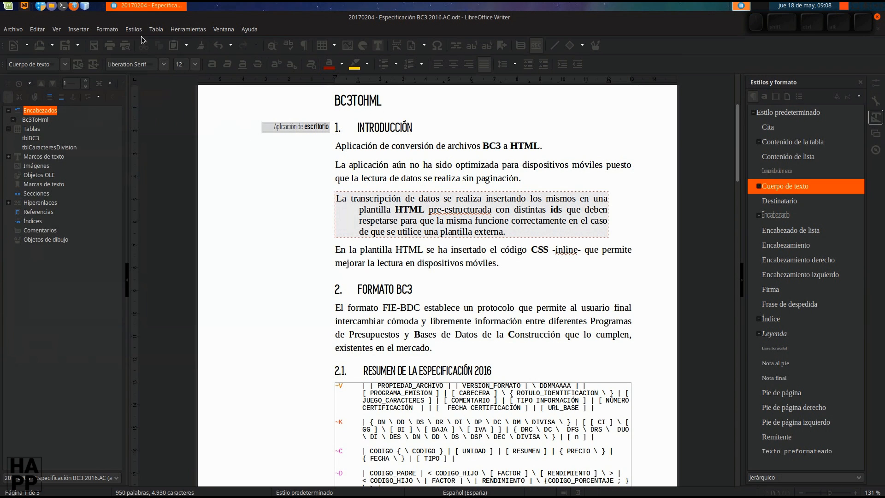
Try a uniform transparency of 50 % on the area fill of the "La transcripción de datos" paragraph, and undo it.
left_click(107, 29)
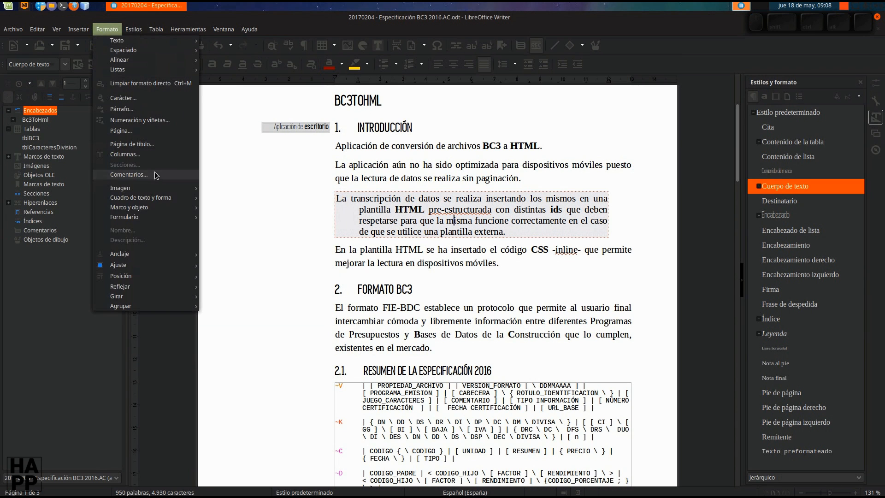
left_click(144, 111)
left_click(302, 124)
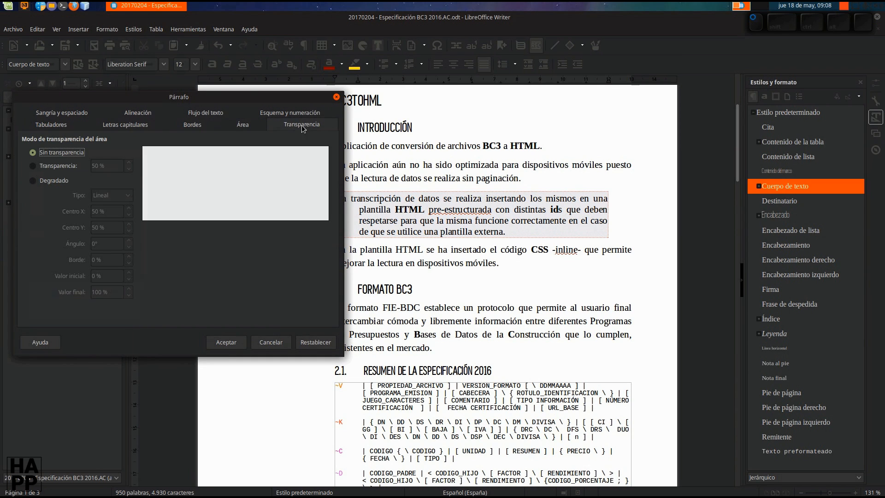
left_click(56, 166)
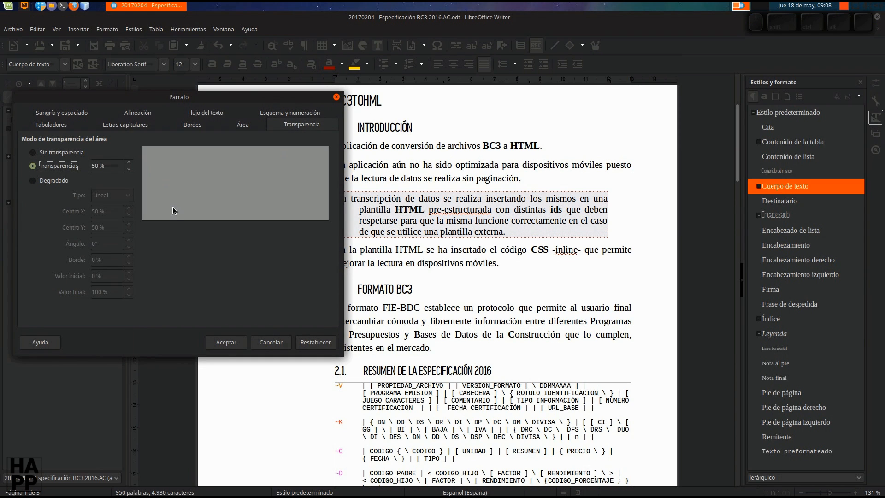
left_click_drag(112, 168, 80, 167)
left_click(233, 343)
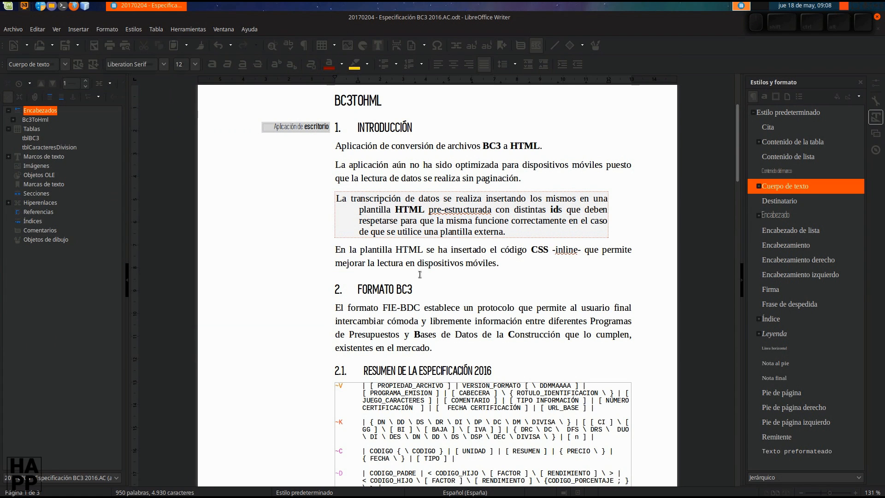
key("ctrl+y")
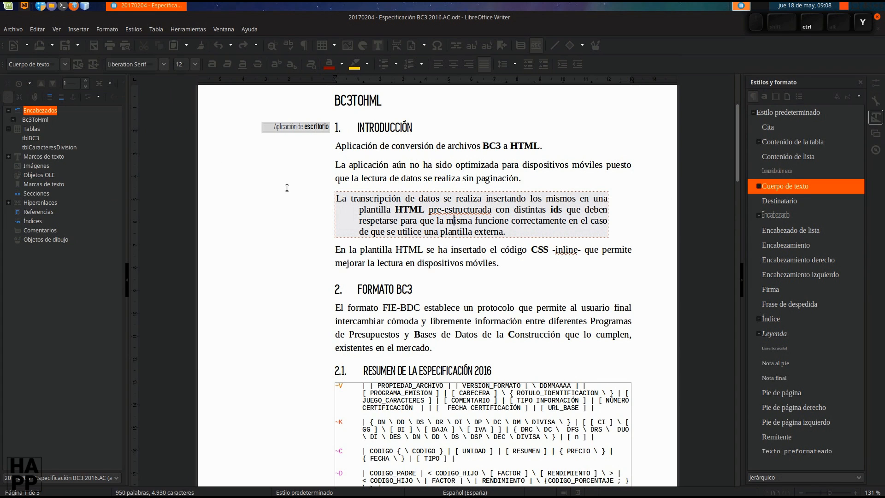
Clear the direct formatting of the "La transcripción de datos" paragraph and place the cursor at its end.
left_click(105, 29)
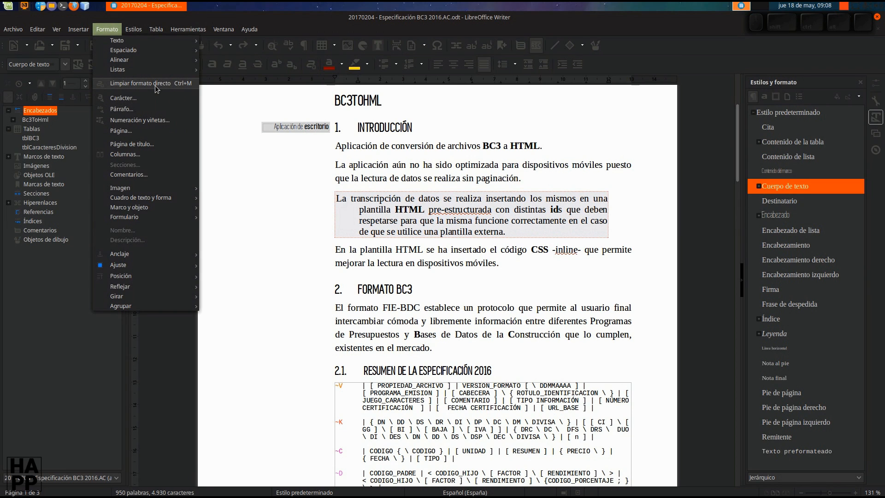
left_click(111, 30)
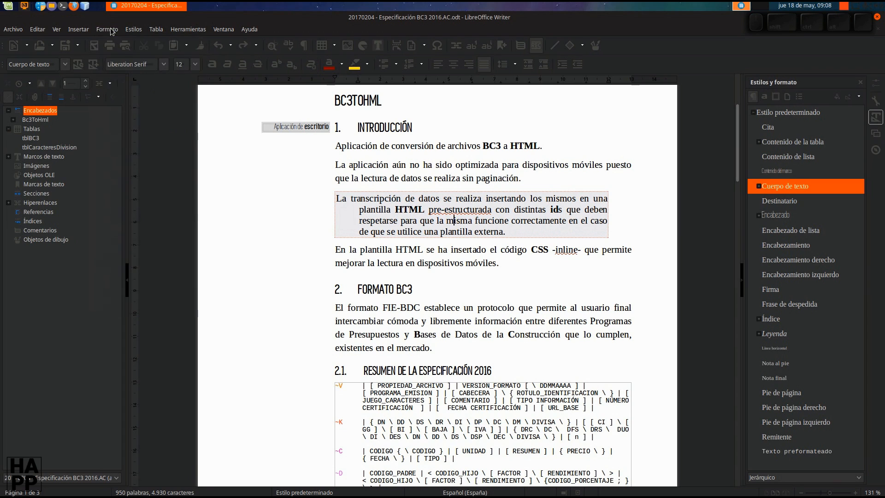
left_click(111, 31)
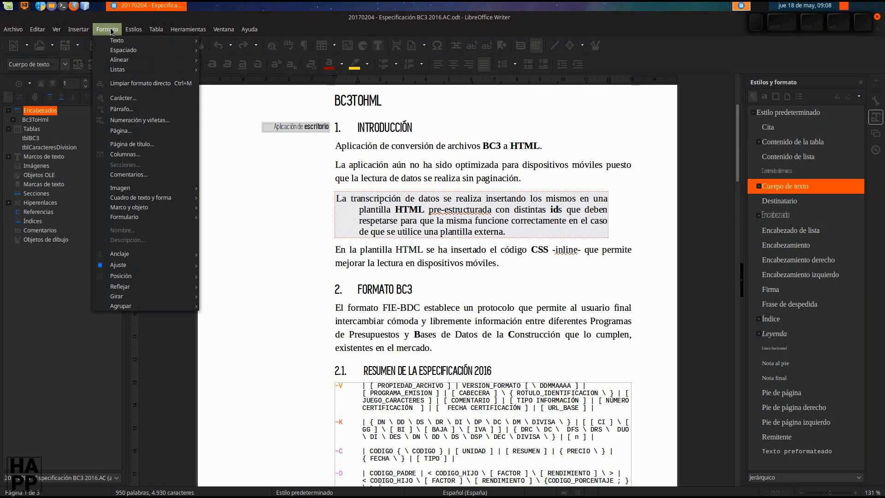
left_click(146, 87)
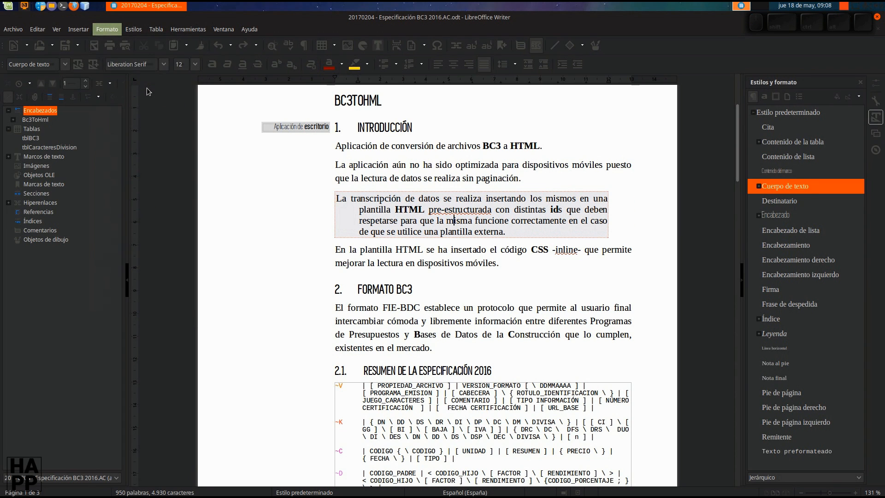
left_click(410, 245)
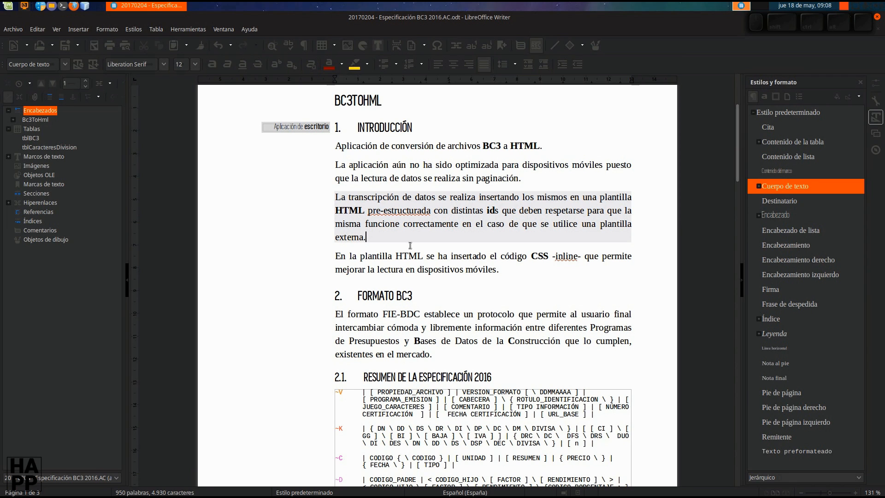